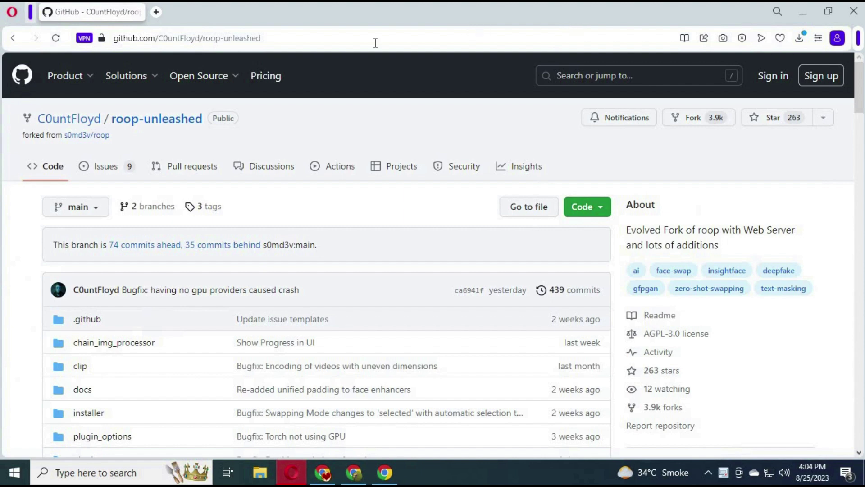
Review the roop-unleashed repository's file list and README features, including the live fake cam entry
click(322, 47)
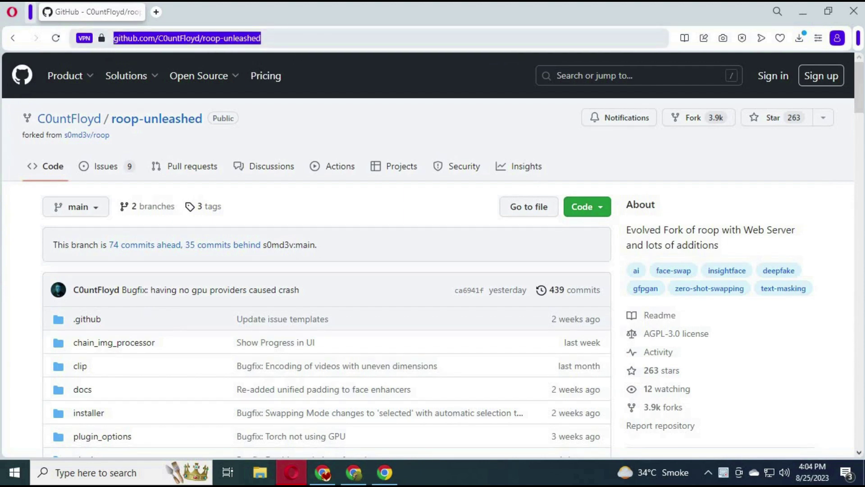
drag(860, 109, 861, 147)
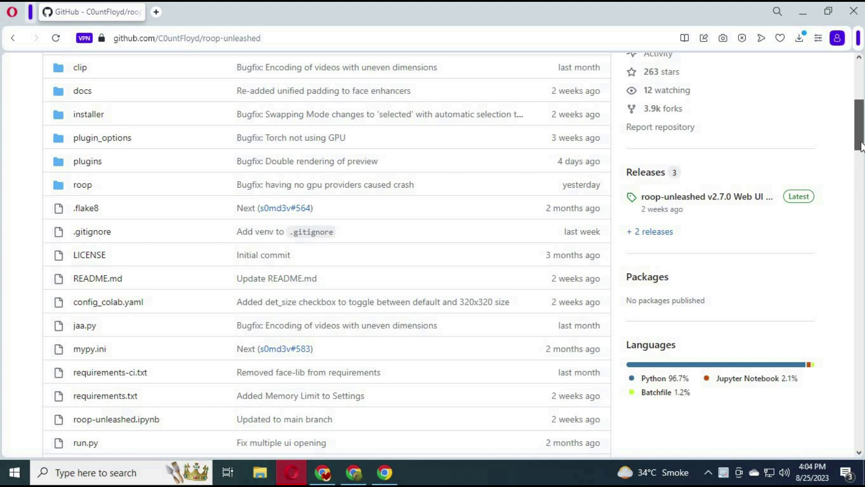
drag(860, 147, 860, 168)
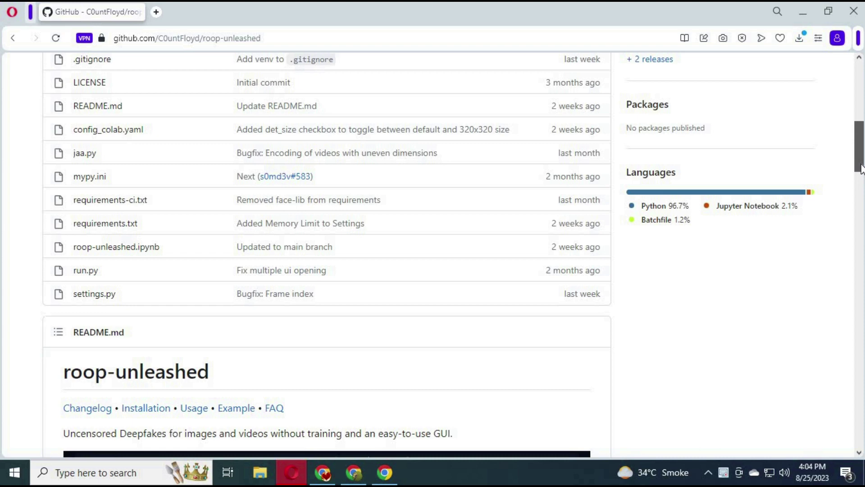
drag(861, 168, 861, 290)
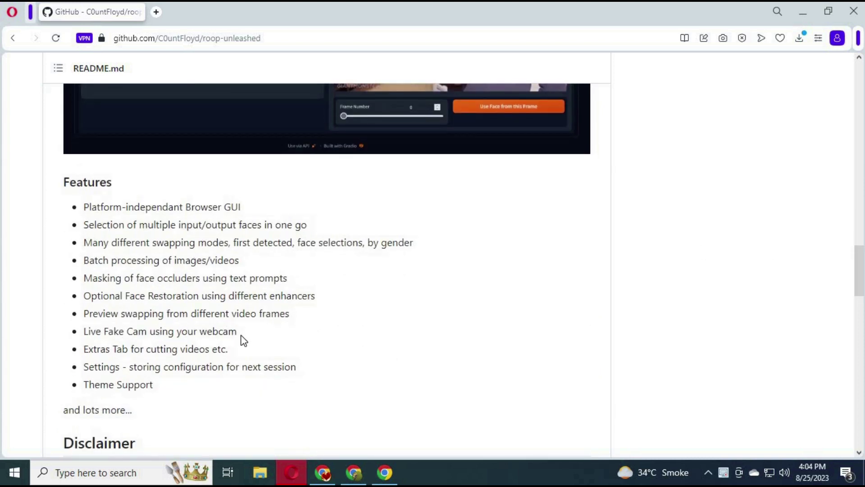
drag(237, 333, 74, 334)
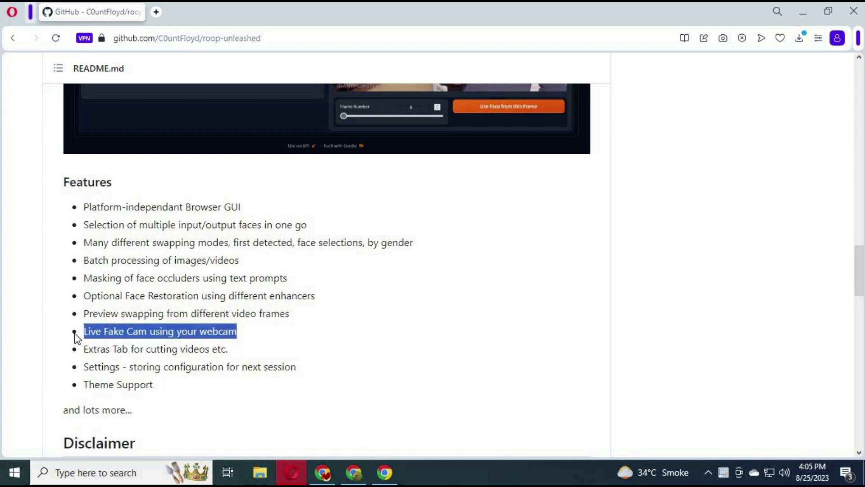
click(129, 333)
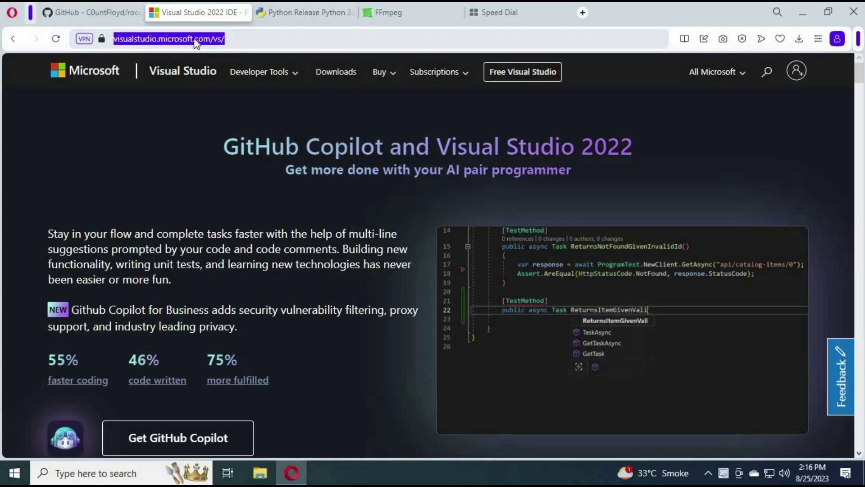
Check the prerequisite pages for Visual Studio 2022, Python 3.9.0 and FFmpeg
click(257, 39)
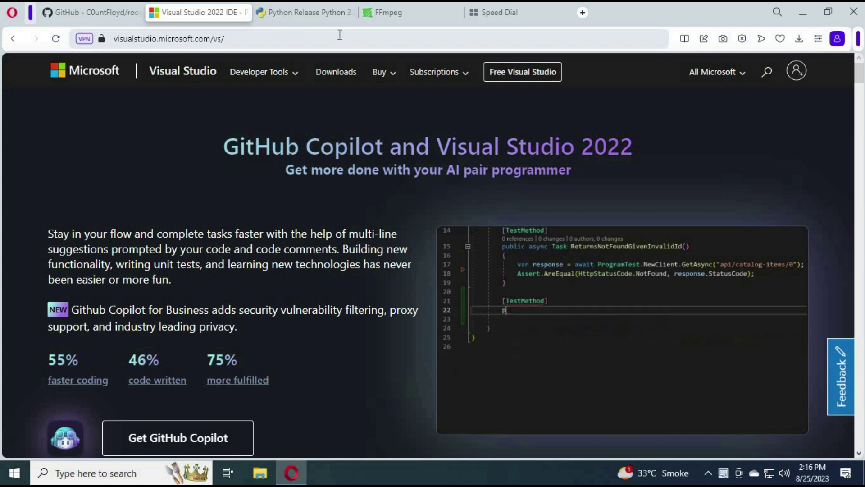
click(331, 12)
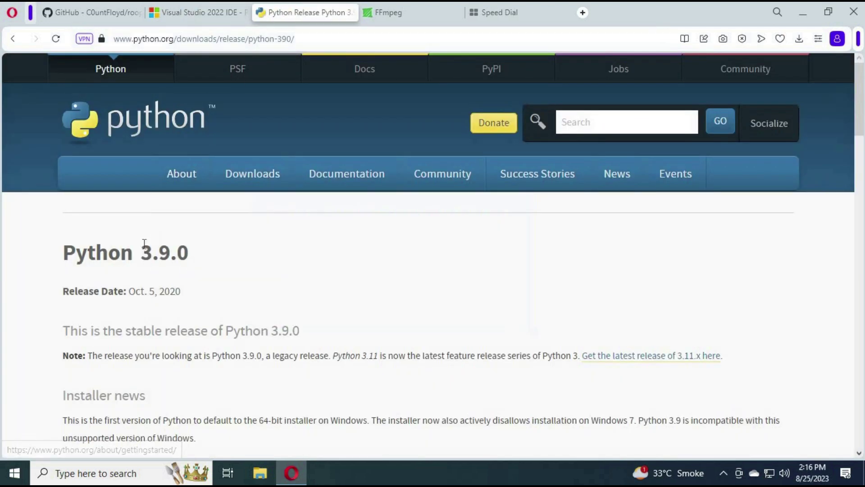
drag(209, 258, 96, 254)
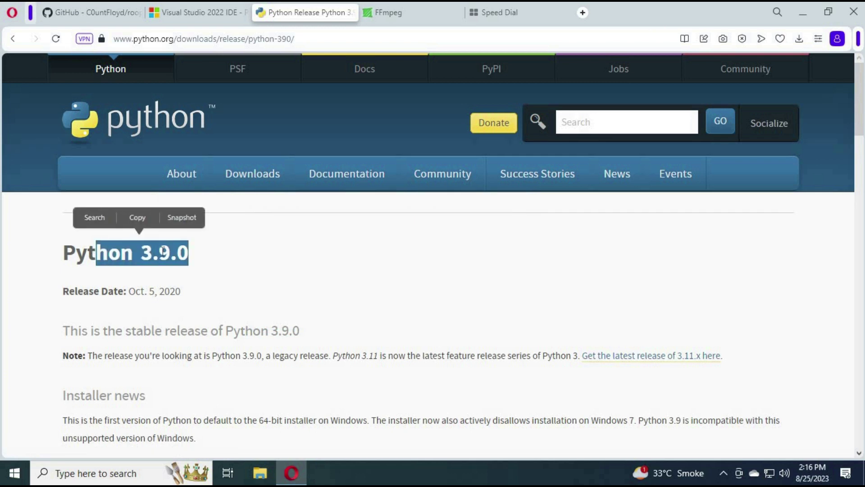
click(388, 12)
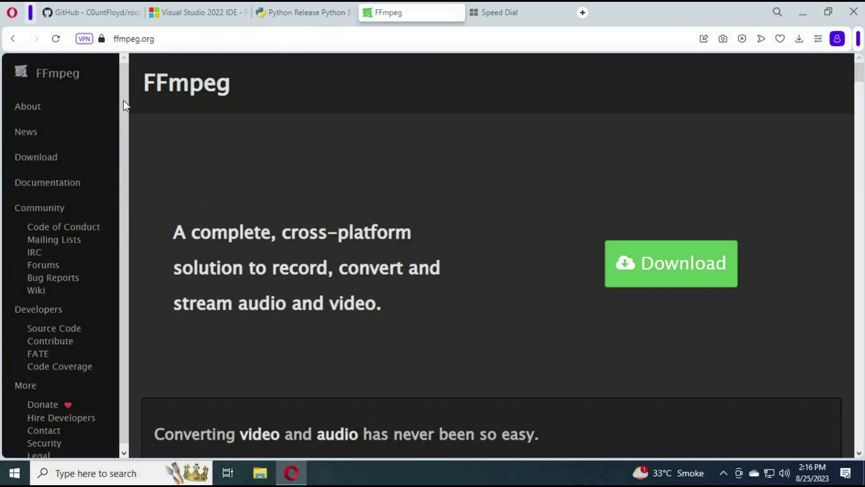
drag(139, 79, 231, 80)
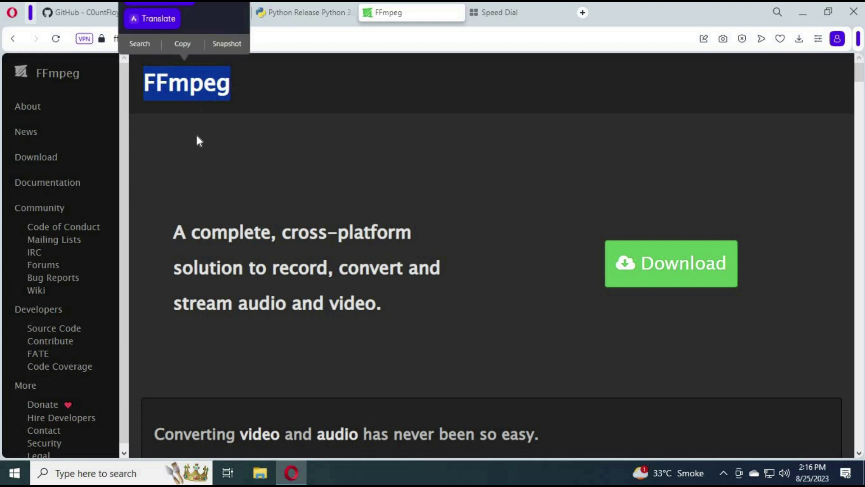
click(228, 134)
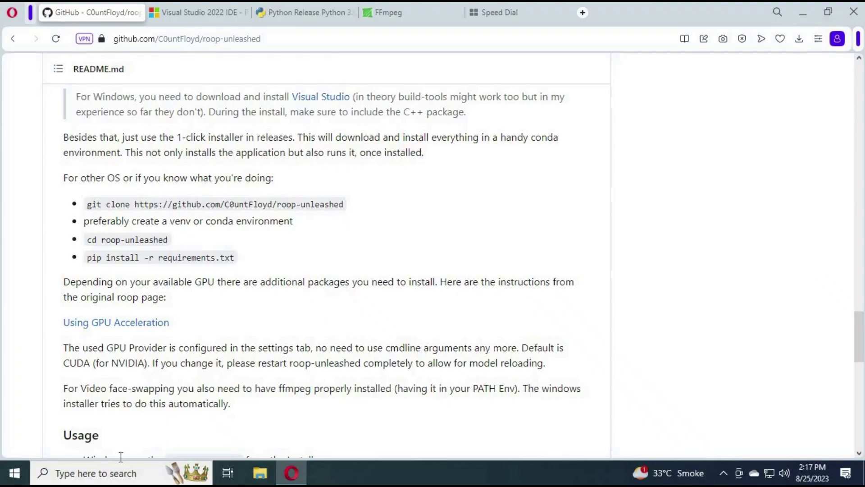
Find Anaconda Prompt on the computer and run it as administrator
click(109, 473)
text(ana)
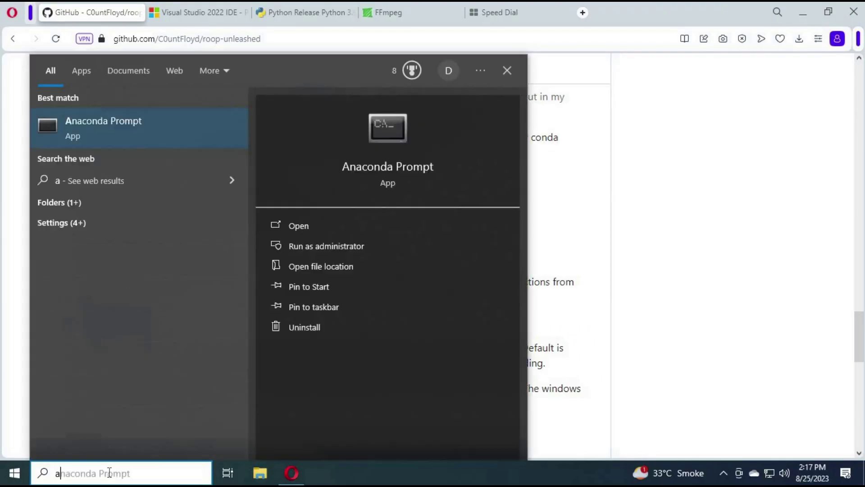
click(328, 247)
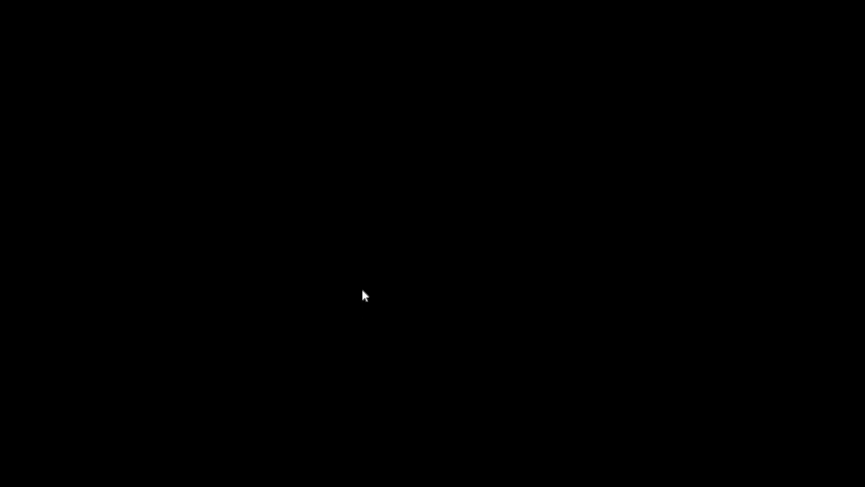
click(362, 302)
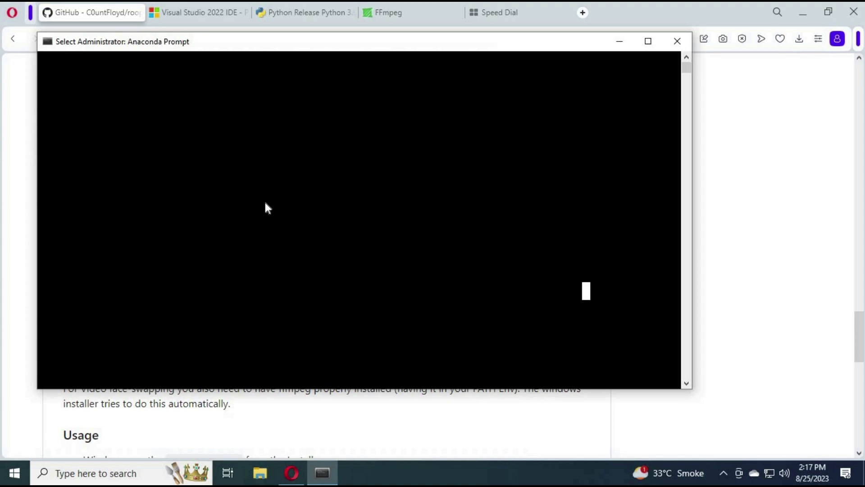
key(Escape)
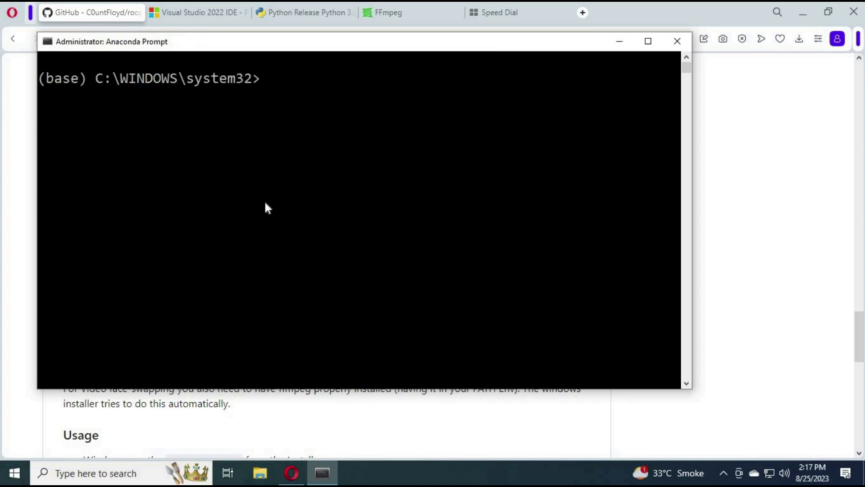
Create a conda environment named roop with python=3.10 and accept the package installation
text(conda create )
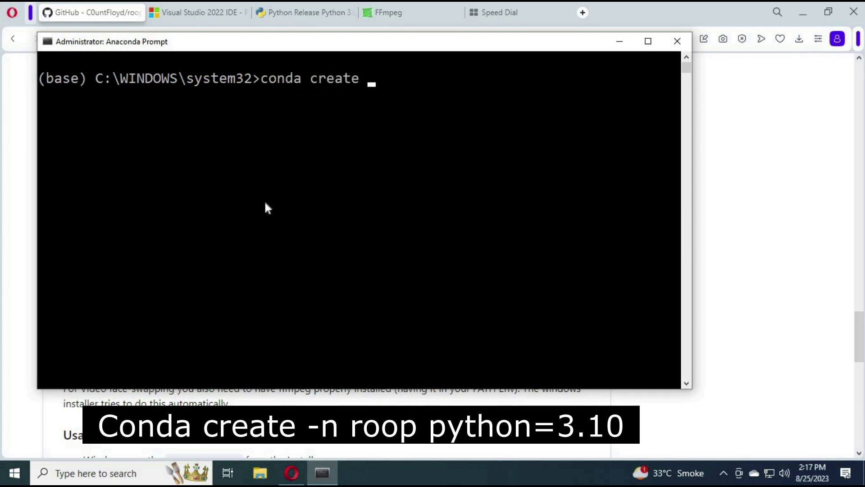
text(-n )
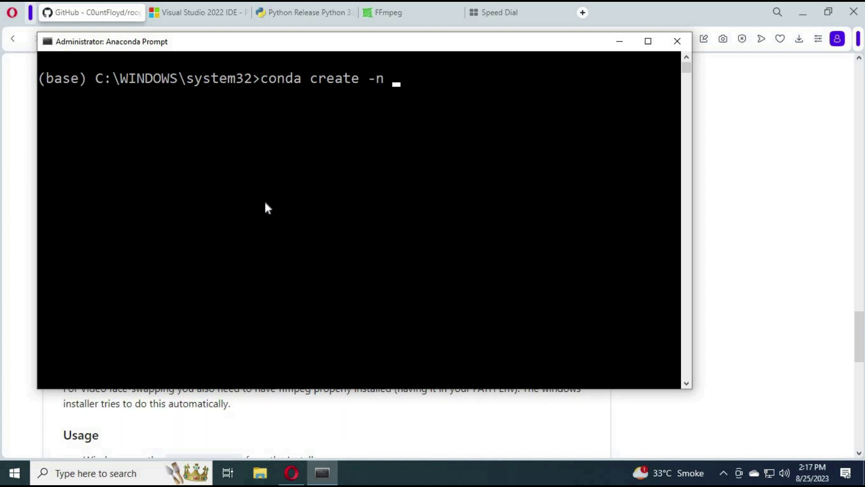
text(roop python)
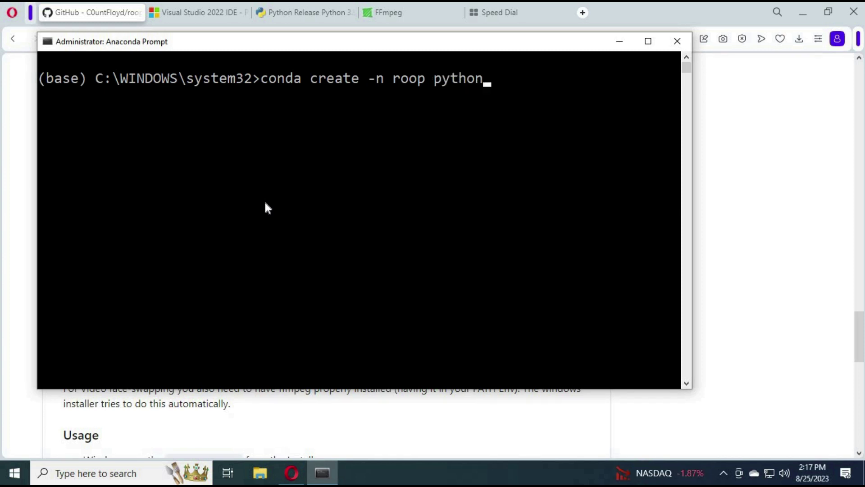
text(=3.10)
key(Return)
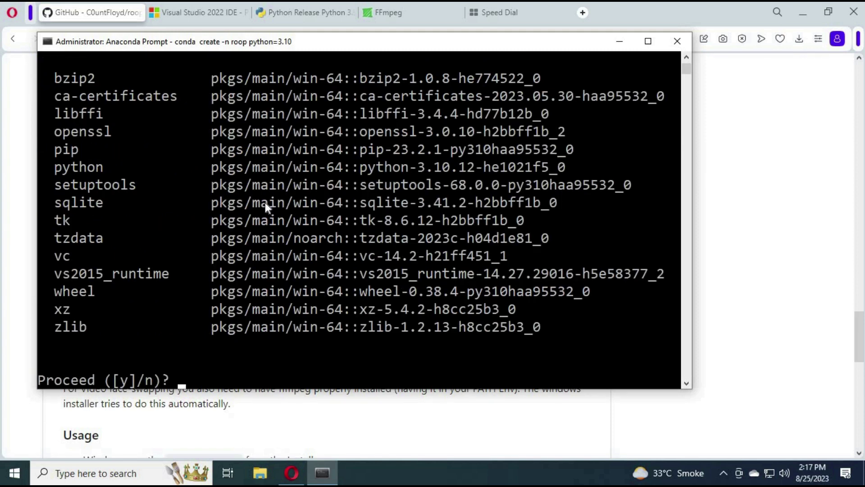
text(y)
key(Return)
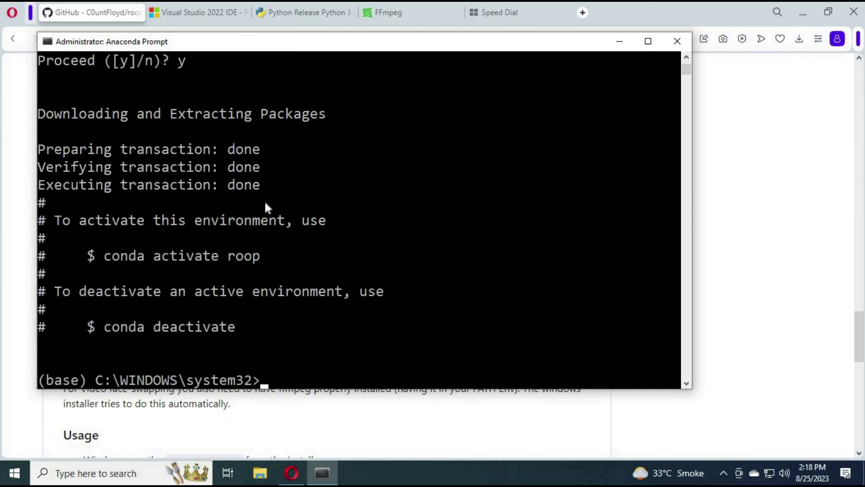
Activate the new environment with conda activate roop
drag(270, 255, 116, 268)
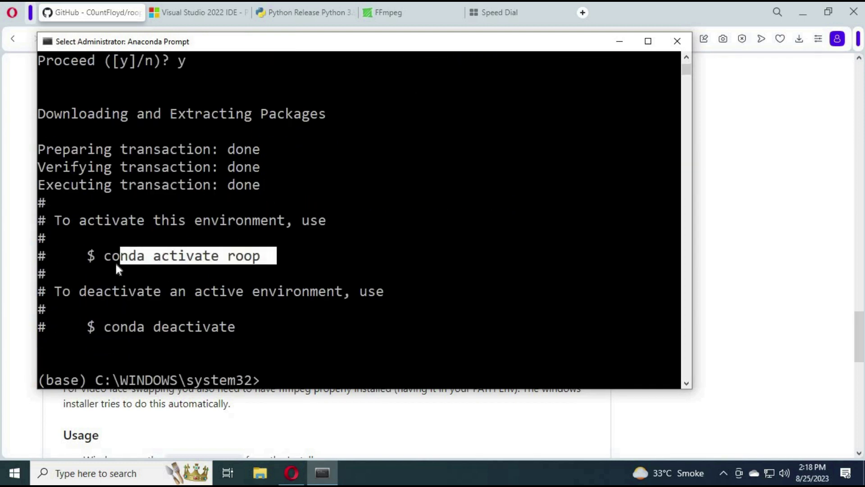
click(274, 366)
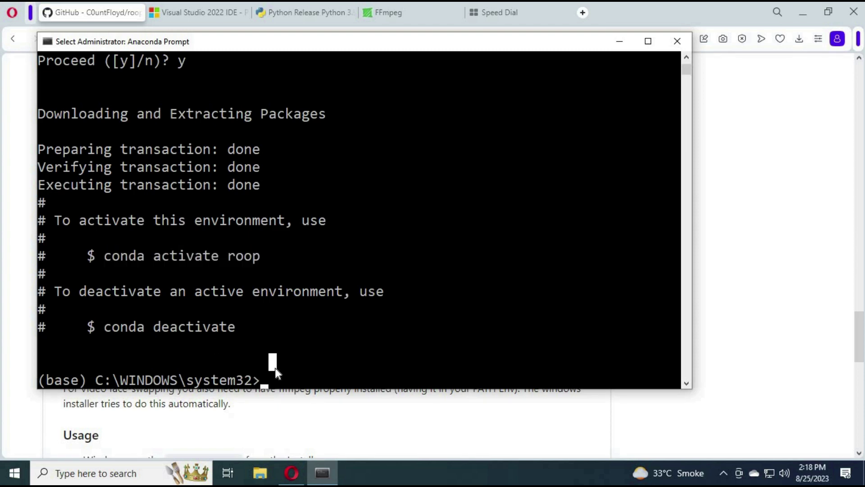
text(conda activate roop)
key(Return)
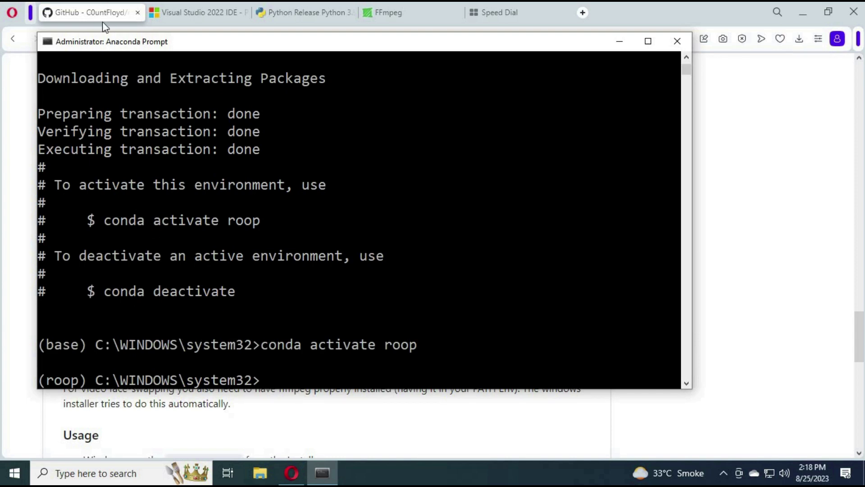
Download the roop-unleashed repository from GitHub as a ZIP and show the file in its Downloads folder
click(90, 12)
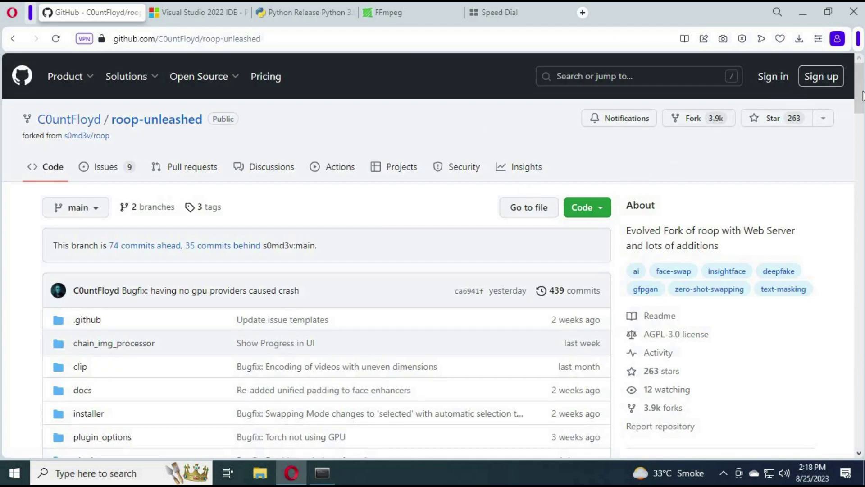
click(582, 209)
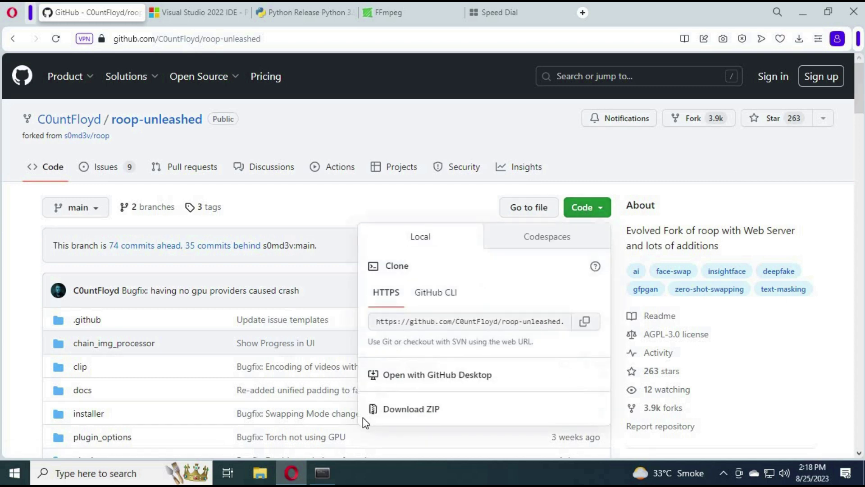
click(394, 411)
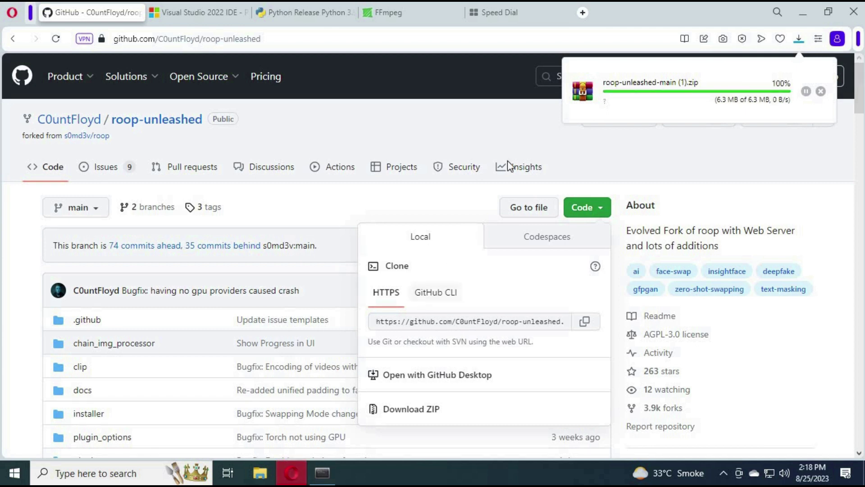
click(821, 89)
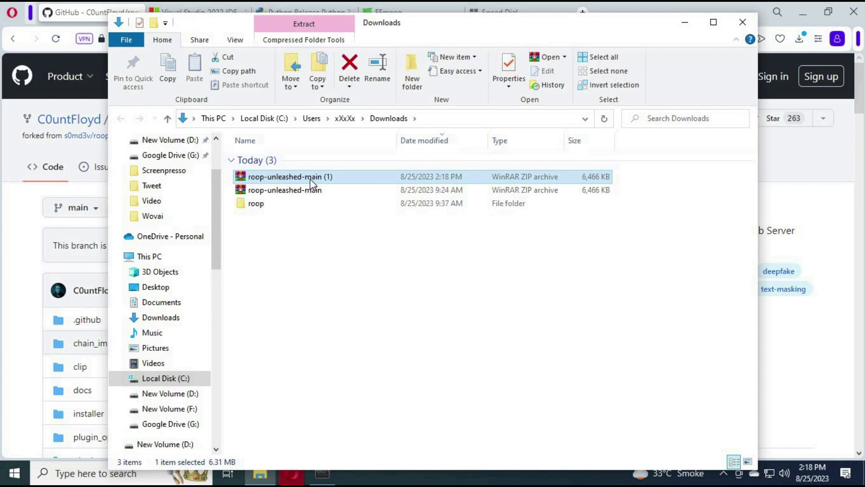
Extract the roop-unleashed-main (1) archive in place, rename the extracted folder to rope and close the file window
right_click(310, 180)
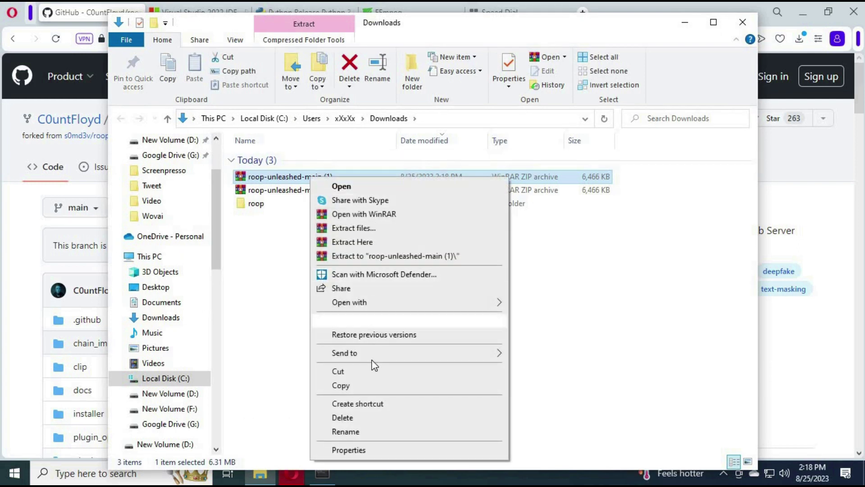
click(382, 242)
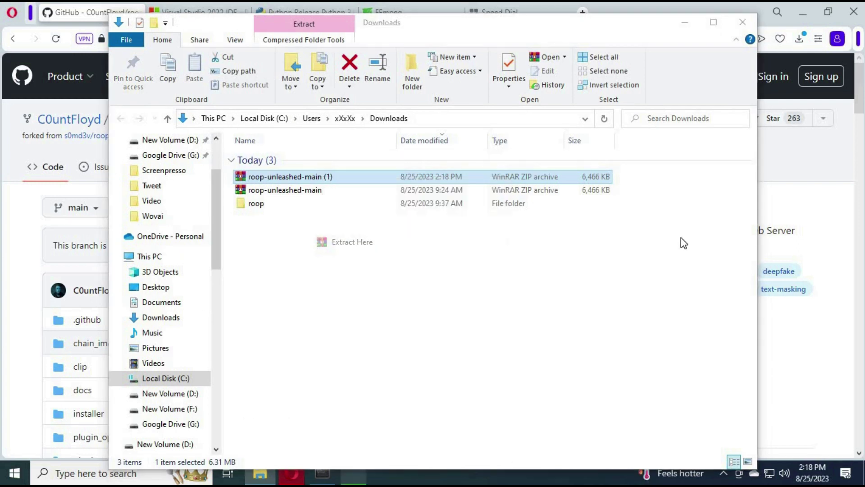
click(295, 239)
click(296, 239)
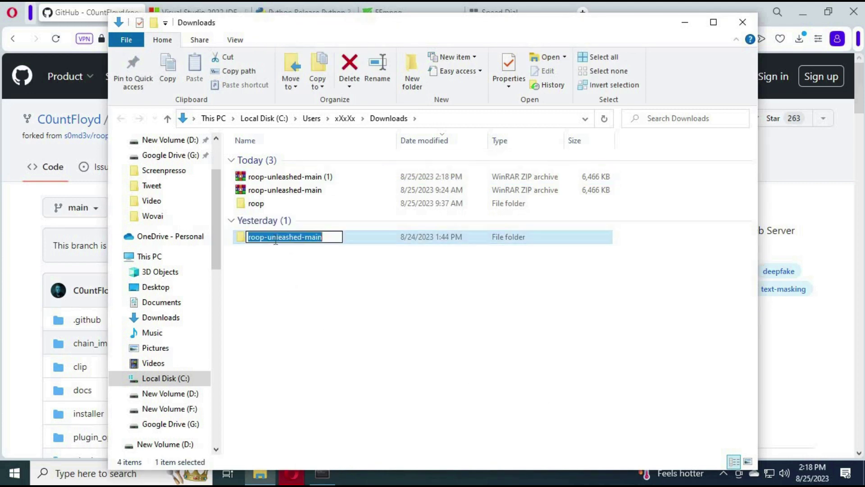
text(rope)
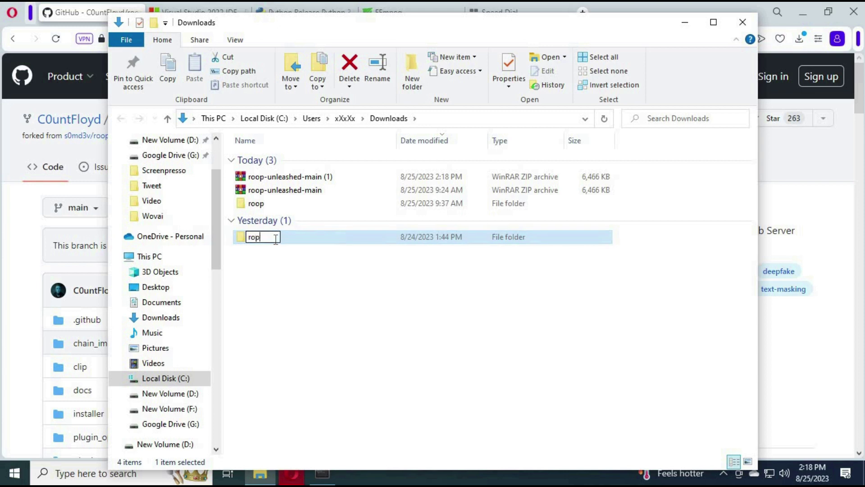
click(298, 319)
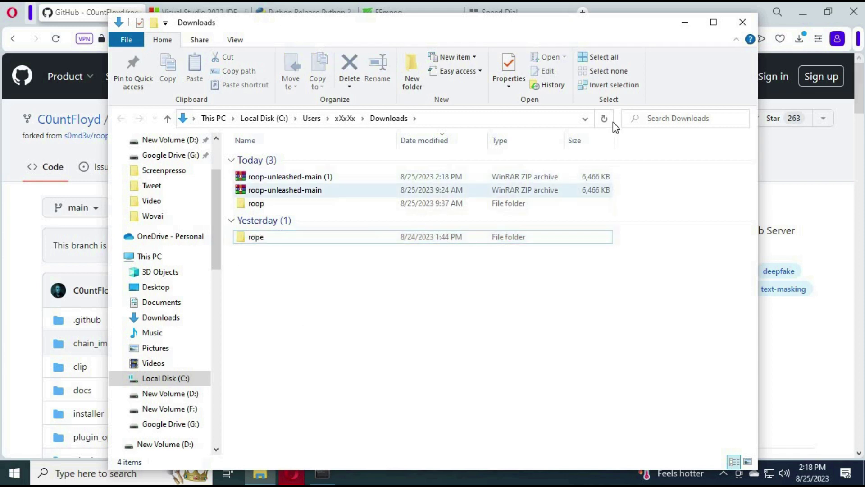
click(737, 26)
Switch to the Anaconda Prompt, move up from system32 to the C: root and change into the users folder
click(322, 473)
text(cd..)
key(Return)
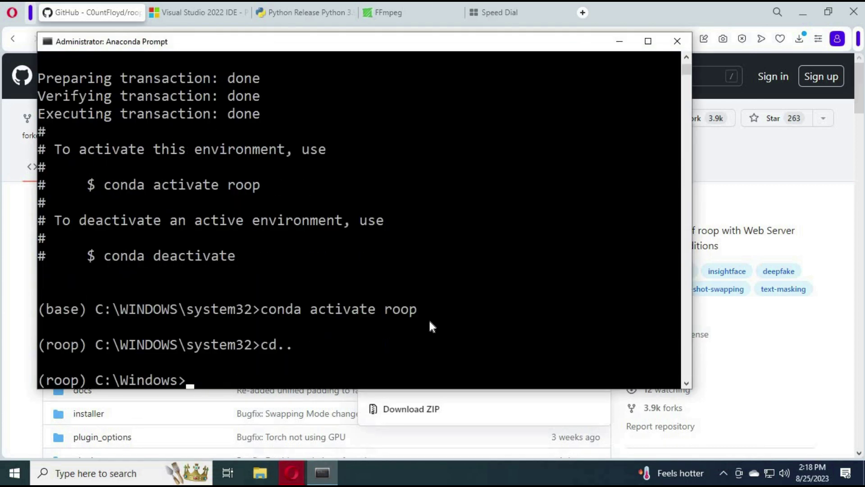
text(cd..)
key(Return)
text(cd users)
key(Return)
Change directory through the user's profile folder and downloads into the rope folder
text(cd)
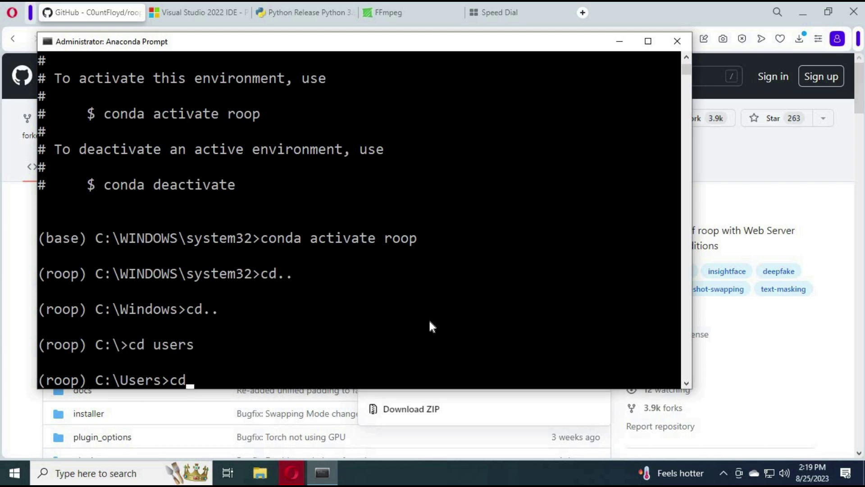
text( xxxxx)
key(Return)
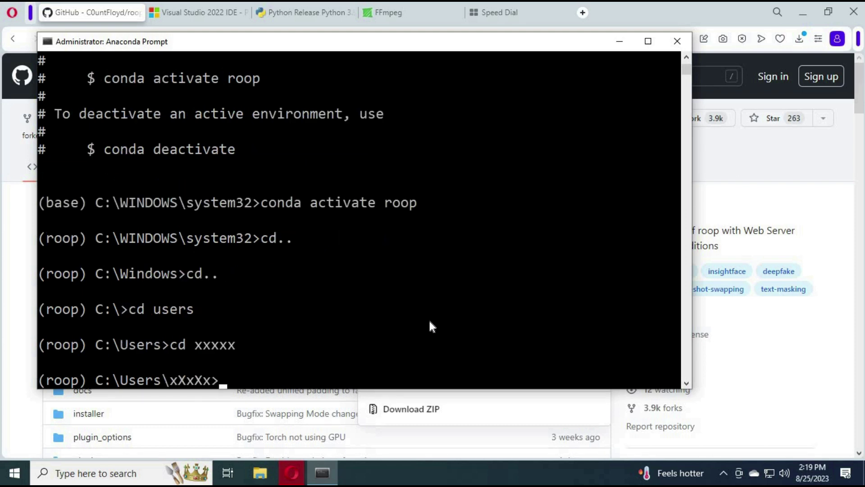
text(cd downloads)
key(Return)
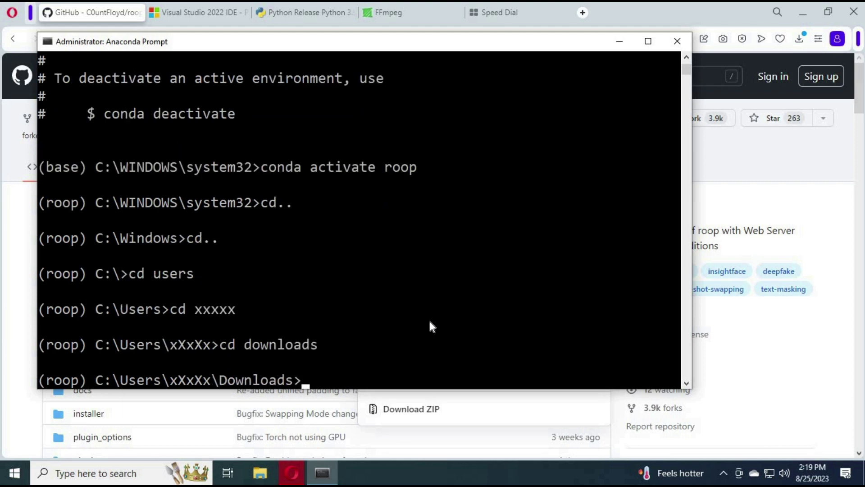
text(cd rope)
key(Return)
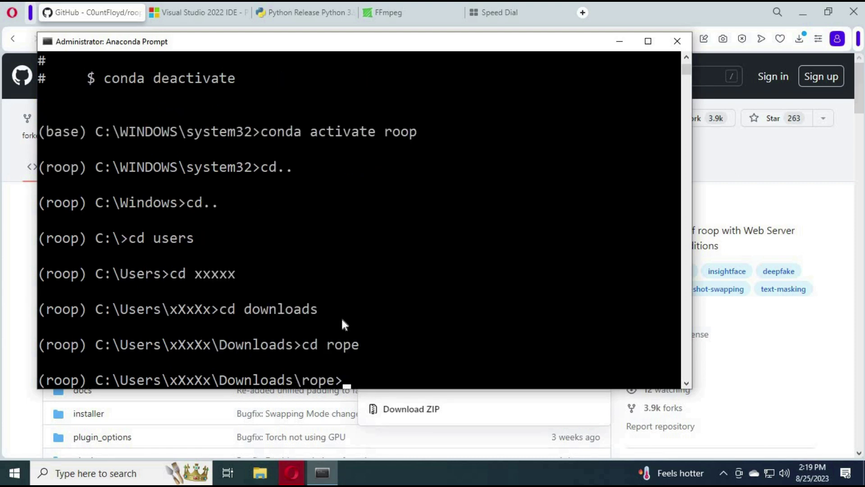
Check rope's installer subfolder in File Explorer, and change the Anaconda Prompt's directory to installer
click(266, 477)
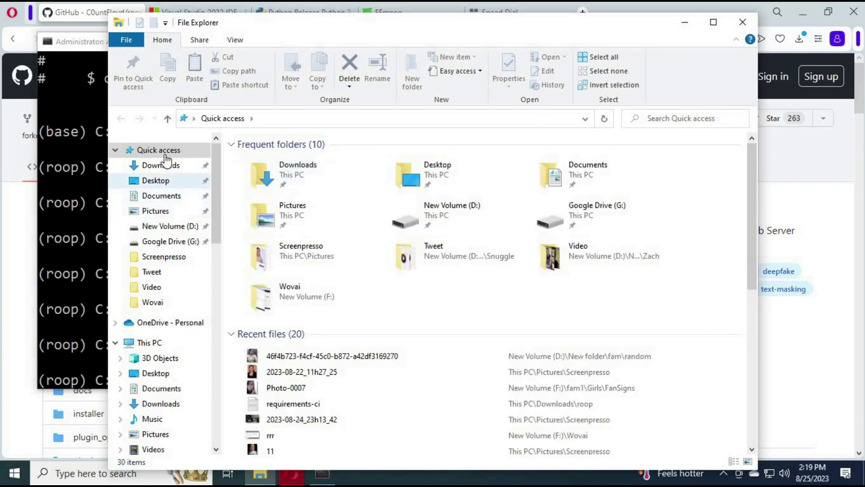
click(162, 166)
double_click(257, 259)
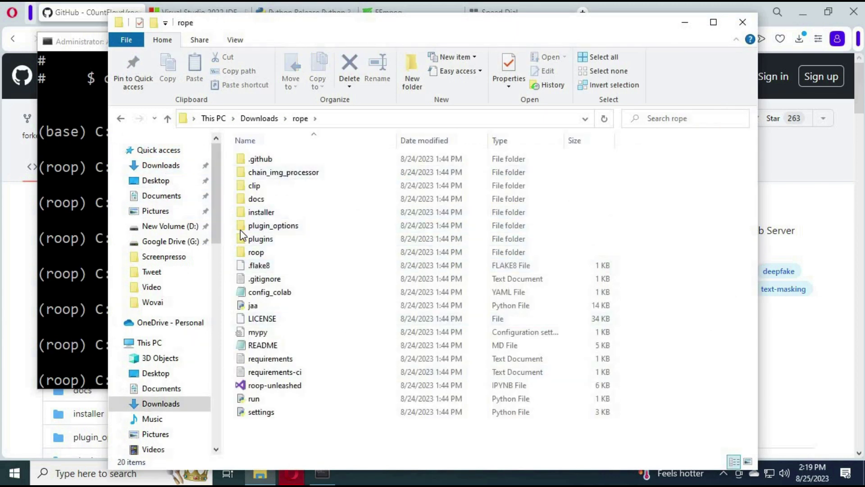
double_click(258, 214)
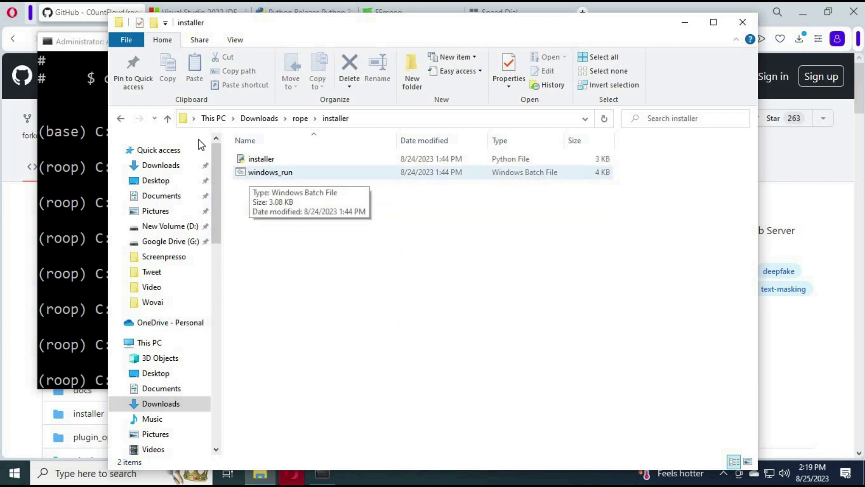
click(168, 118)
key(alt+Tab)
text(cd in)
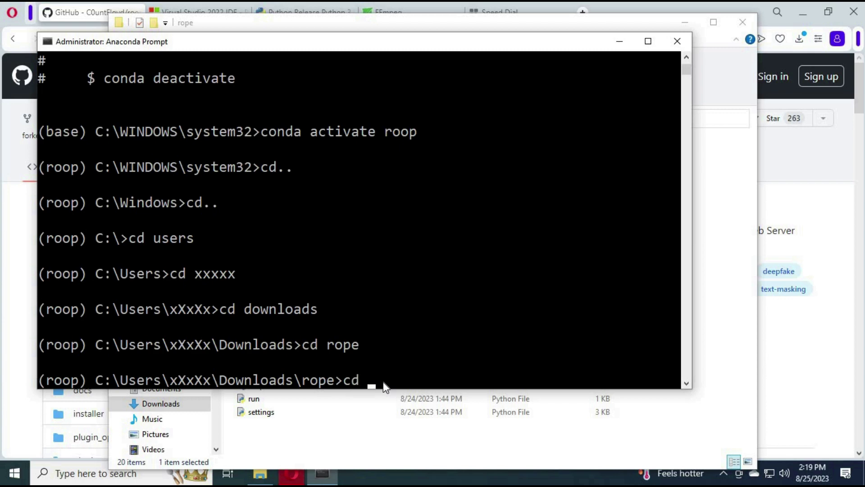
text(staller)
key(Return)
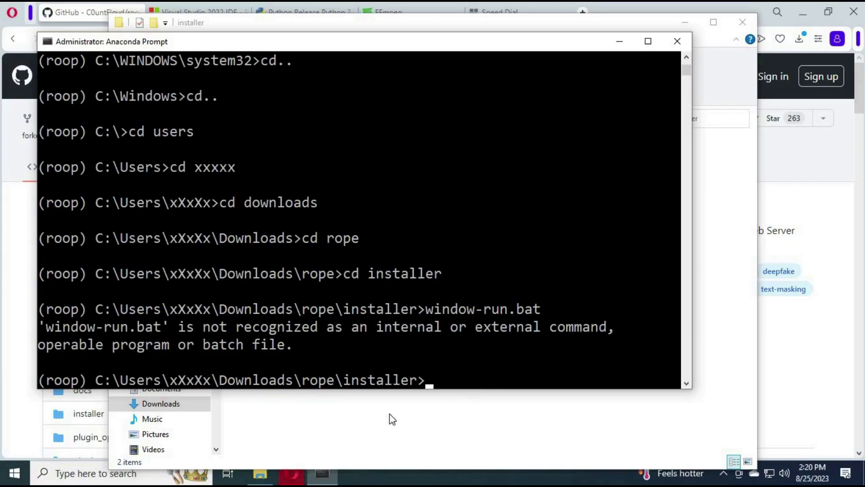
Copy windows_run.bat from the Usage section of the repository's README and run it in the Anaconda Prompt
click(292, 473)
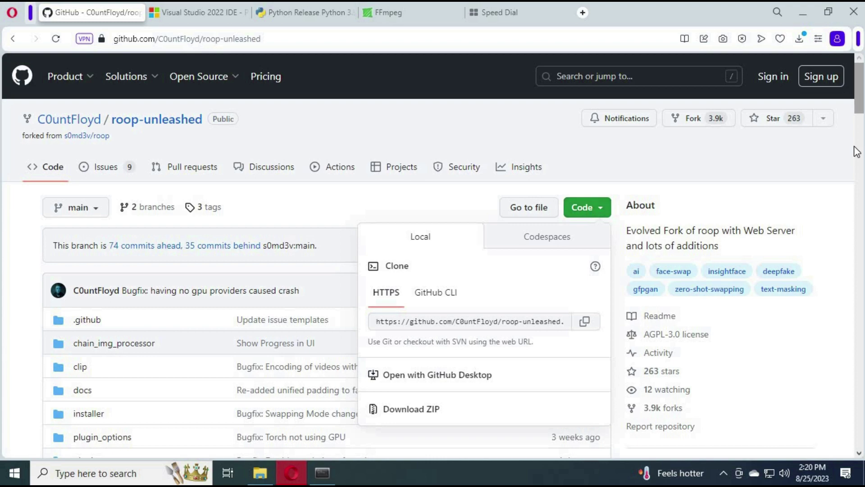
scroll(856, 152, down, 20)
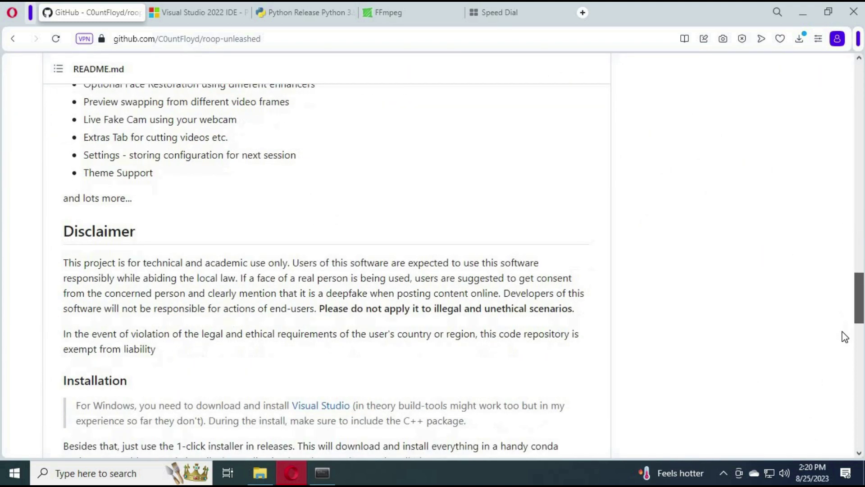
scroll(844, 343, down, 8)
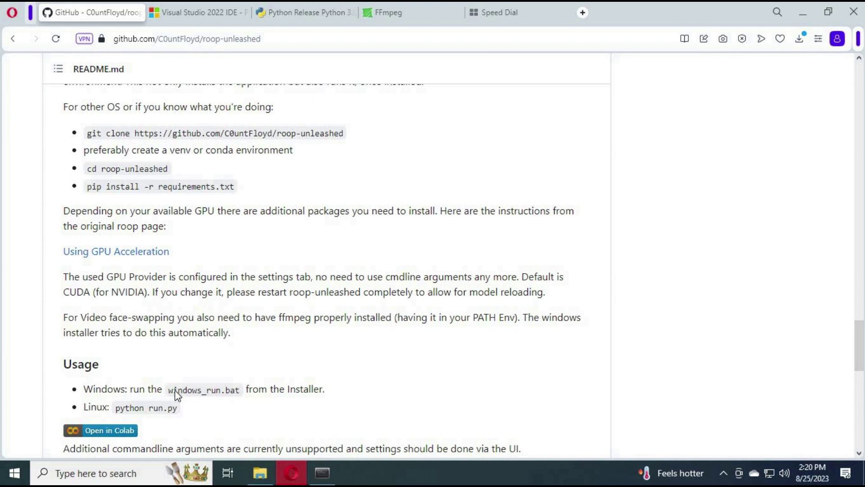
drag(168, 391, 240, 391)
key(ctrl+c)
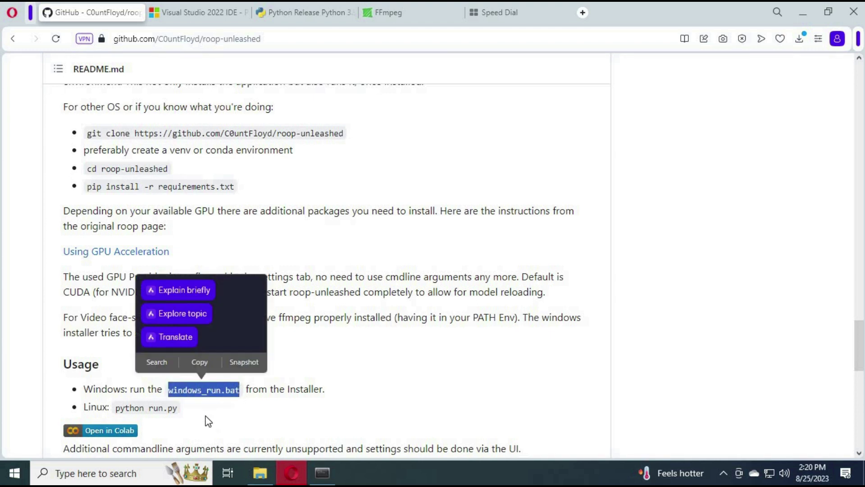
click(200, 362)
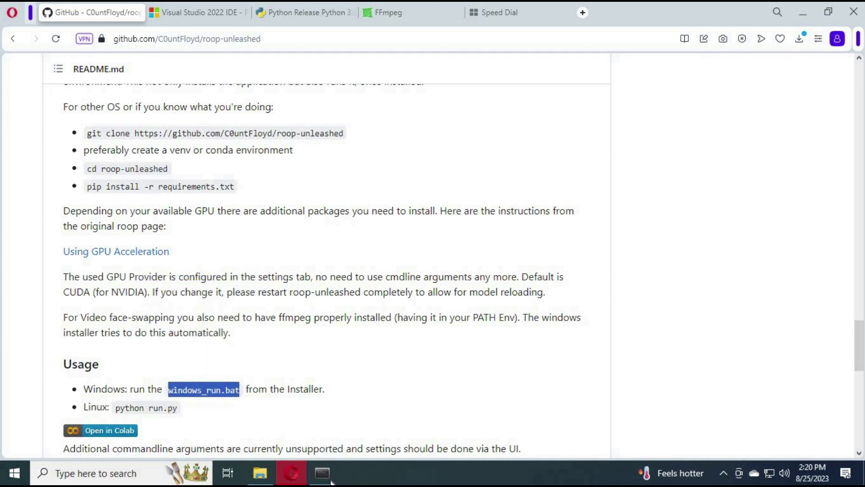
key(alt+Tab)
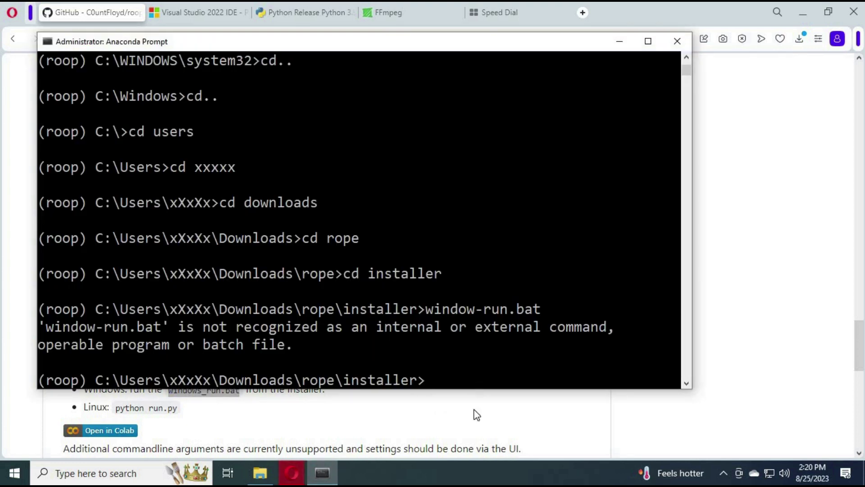
key(ctrl+v)
key(Return)
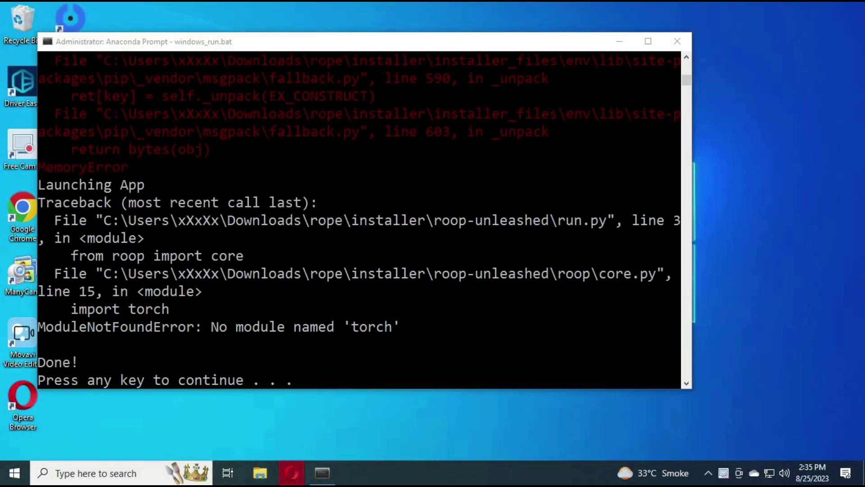
Review the module error in the launch output and install the missing package with pip install torch
drag(688, 78, 689, 81)
click(686, 57)
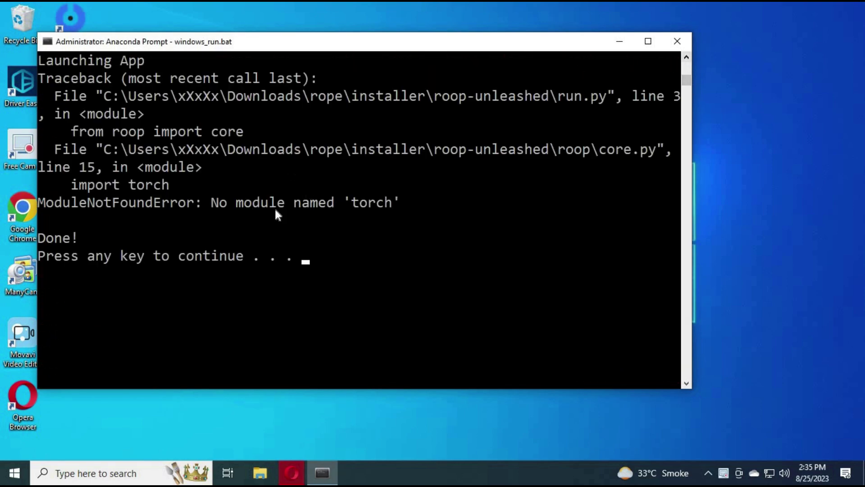
drag(400, 203, 38, 201)
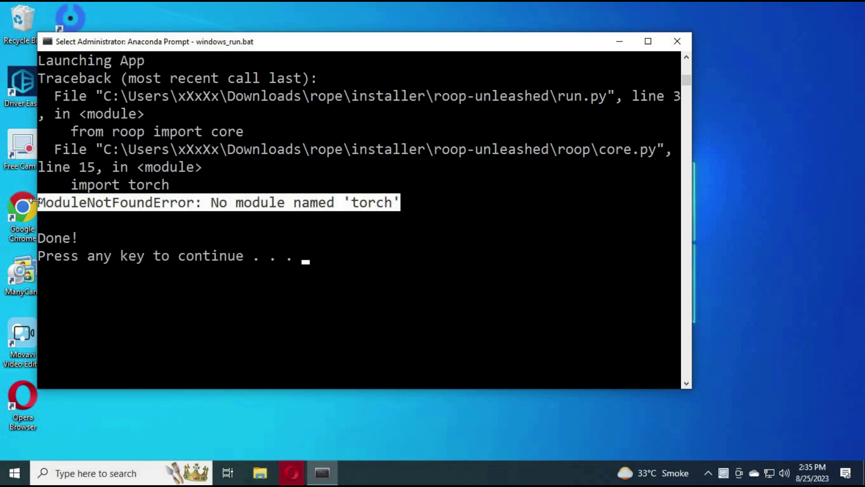
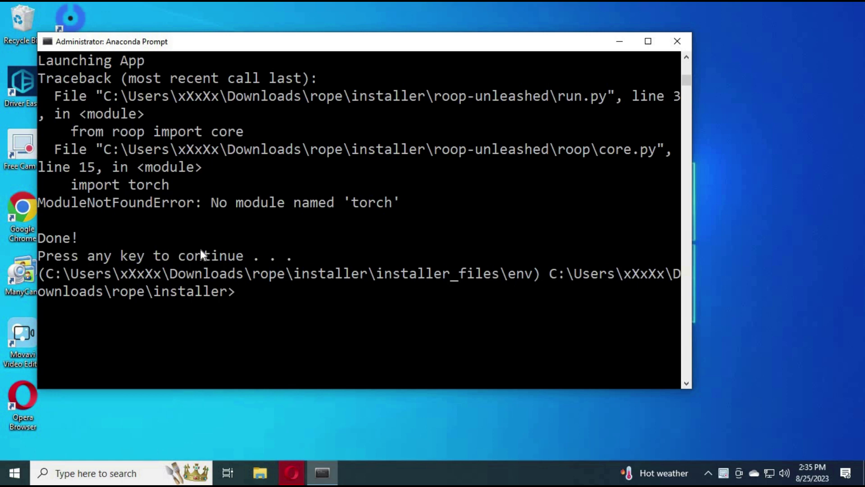
text(pip install to)
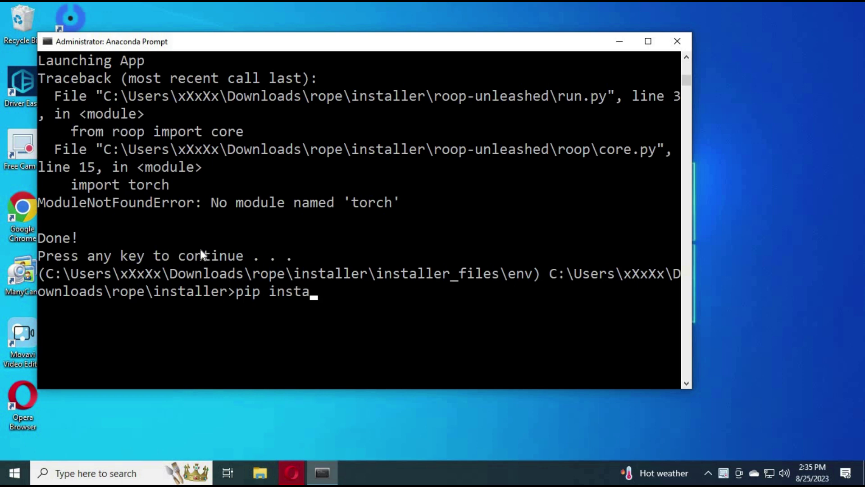
text(rch)
key(Return)
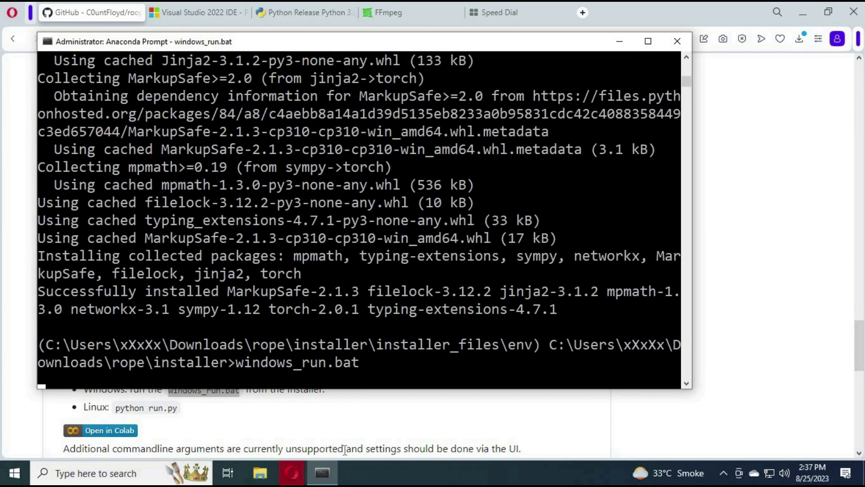
Relaunch windows_run.bat, answer n to the update check and install the missing module with pip install onnxruntime
key(Return)
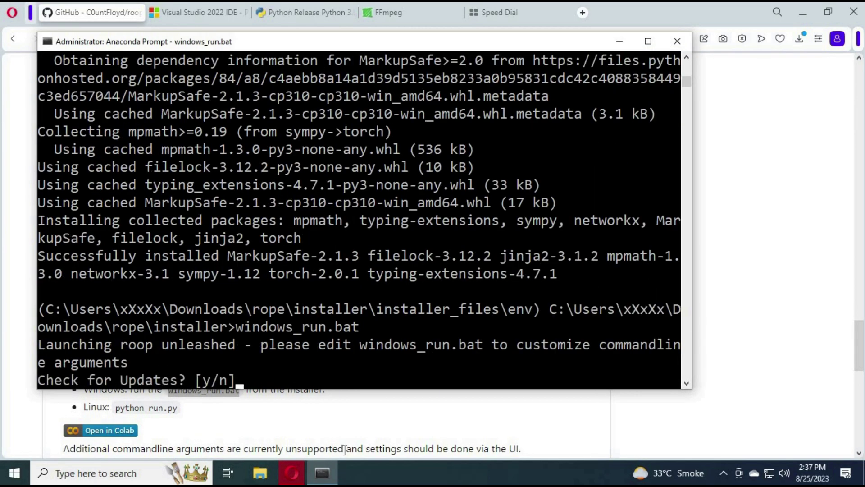
text(n)
key(Return)
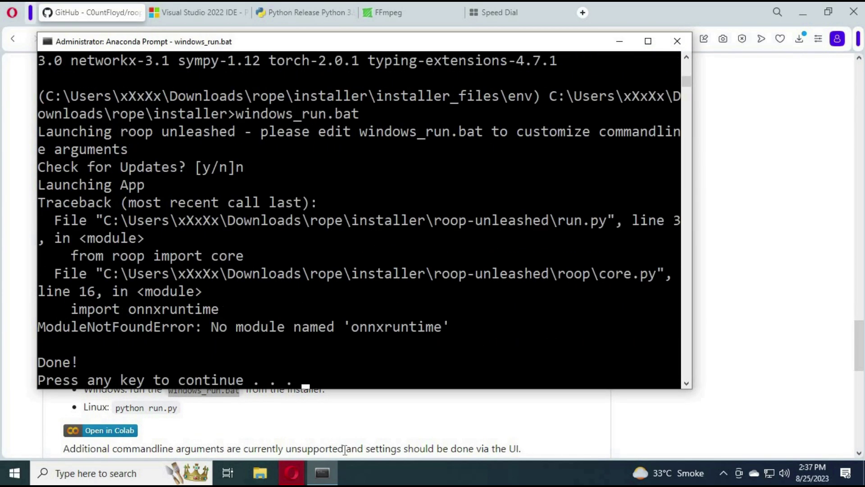
key(Return)
double_click(350, 292)
text(pip instal)
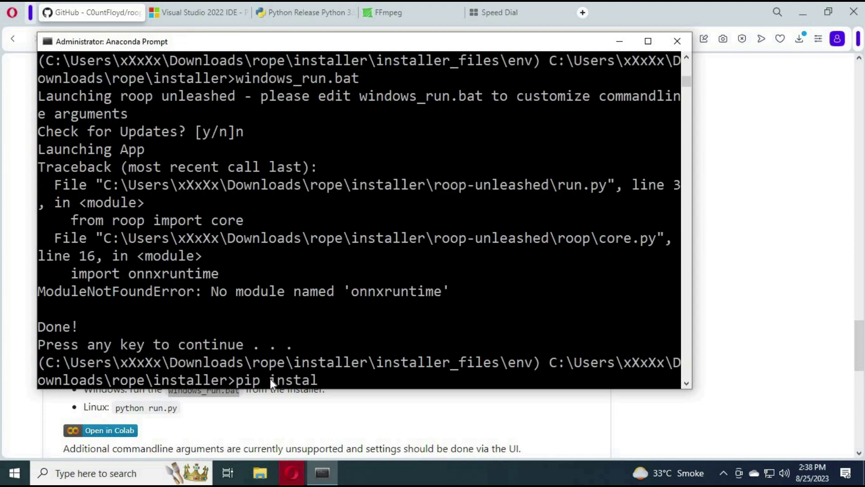
text(l onnxruntime)
key(Return)
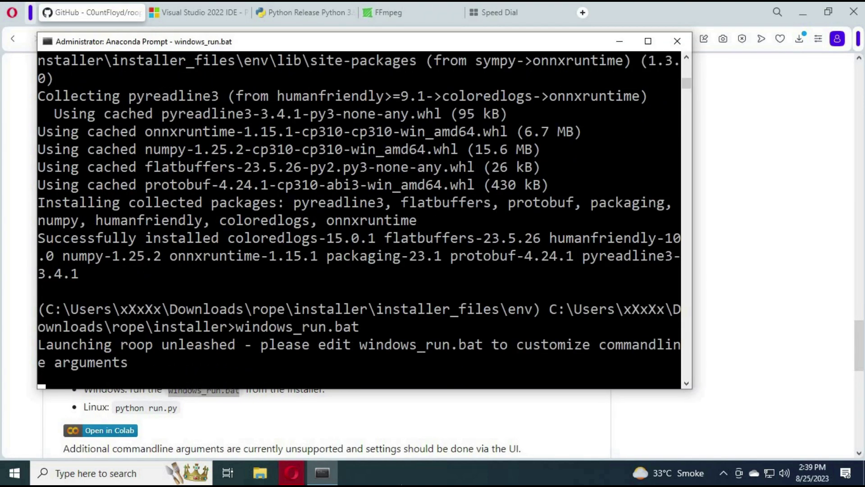
Decline the update check of the relaunched windows_run.bat and install the missing yaml module with pip install pyyaml
text(n)
key(Return)
key(Return)
text(pip install pyyaml)
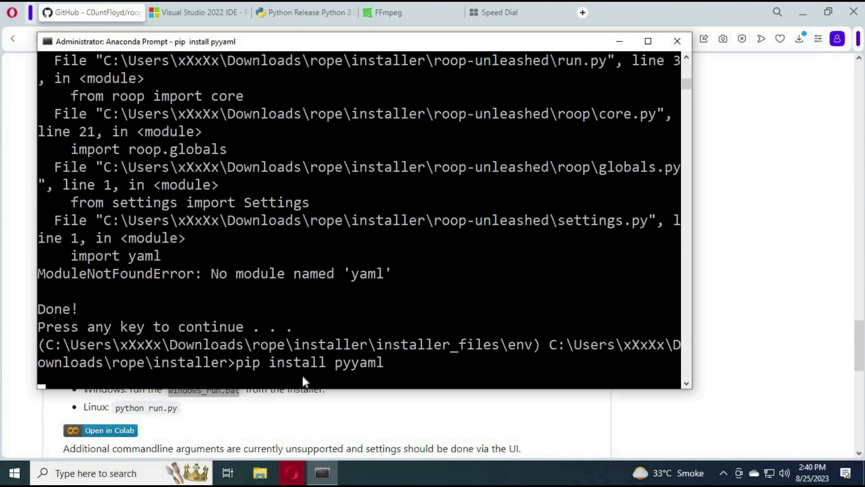
key(Return)
Run windows_run.bat again without checking for updates and install the missing module with pip install gradio
text(windows_run.bat)
key(Return)
text(n)
key(Return)
key(Return)
text(pip install gradio)
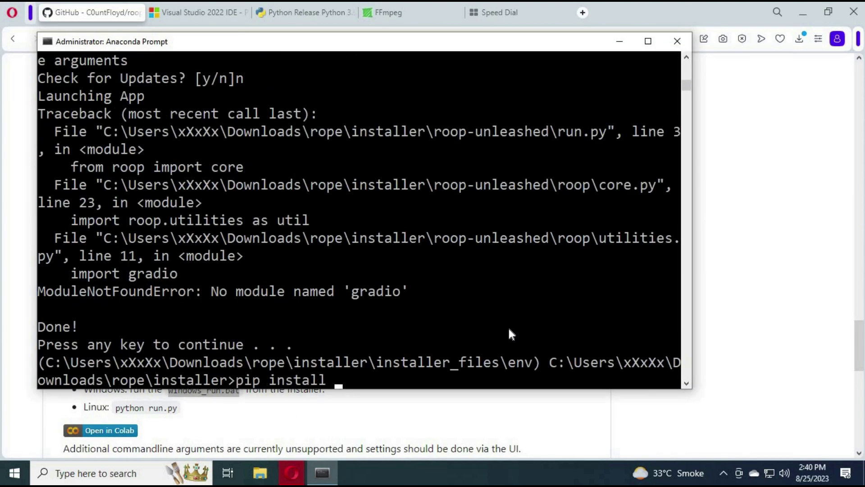
key(Return)
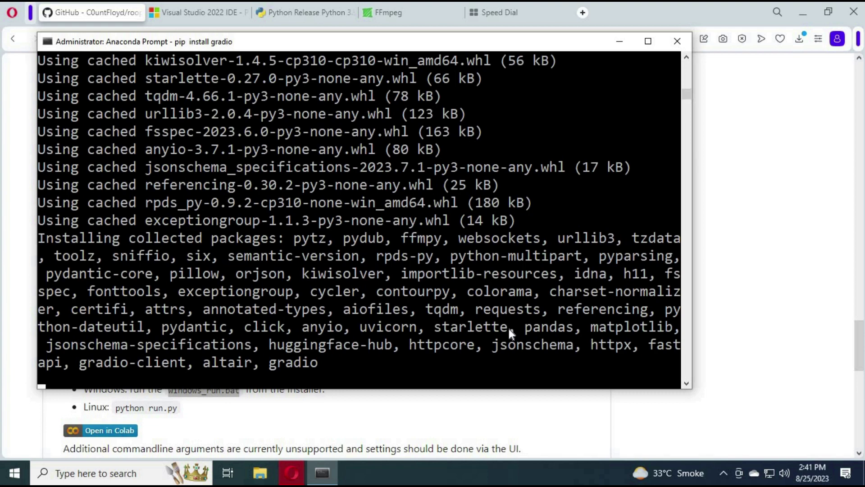
Run windows_run.bat again without checking for updates and install the missing module with pip install scipy
text(windows_run.bat)
key(Return)
text(n)
key(Return)
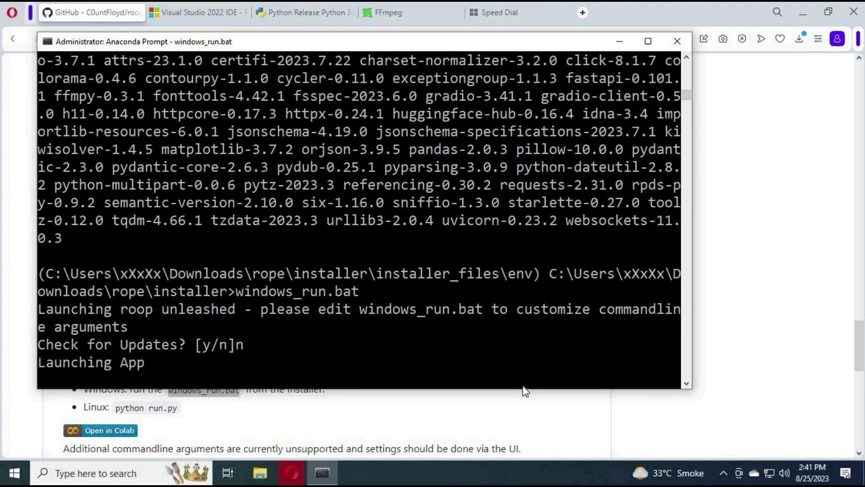
key(Return)
text(pip install scipy)
key(Return)
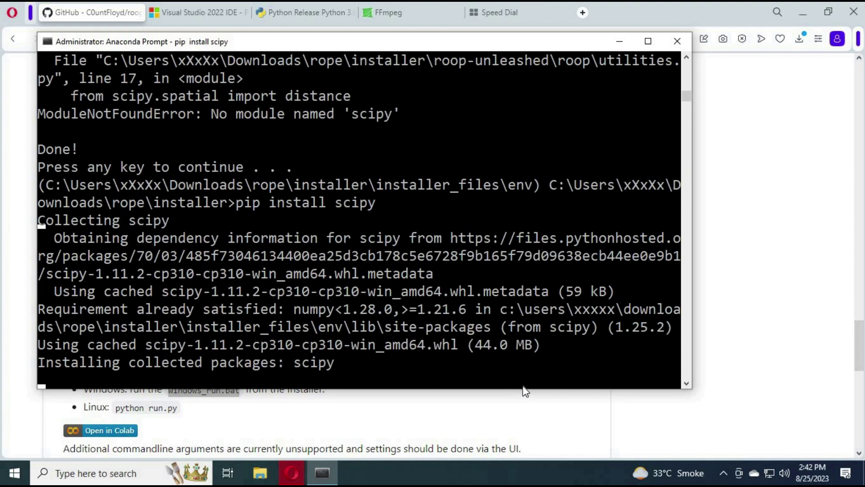
Run windows_run.bat again without checking for updates and install the missing cv2 module with pip install opencv-python
text(windows_run.bat)
key(Return)
text(n)
key(Return)
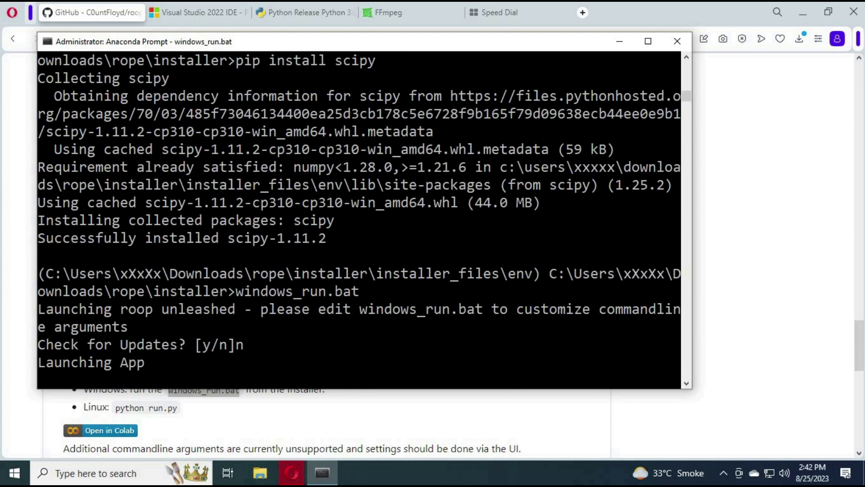
key(Return)
text(pip install)
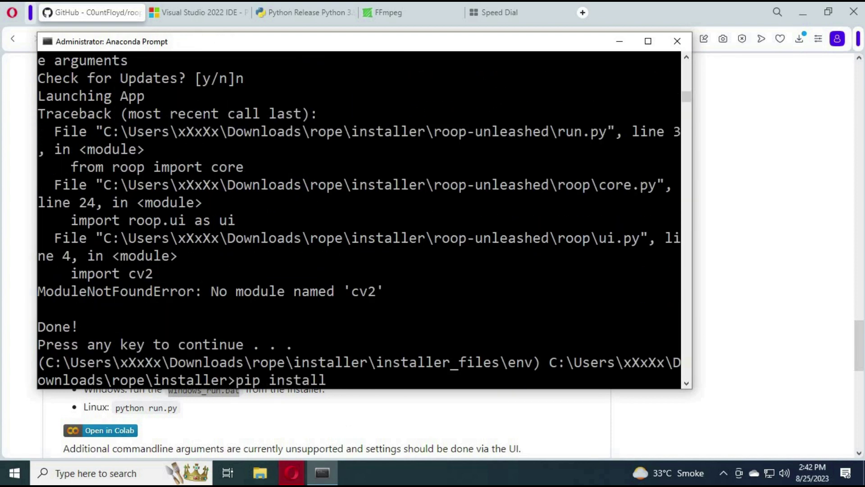
text( opencv-python)
key(Return)
Run windows_run.bat again without checking for updates and install the missing module with pip install insightface
text(windows_run.bat)
key(Return)
text(n)
key(Return)
key(Return)
text(pip install insightface)
key(Return)
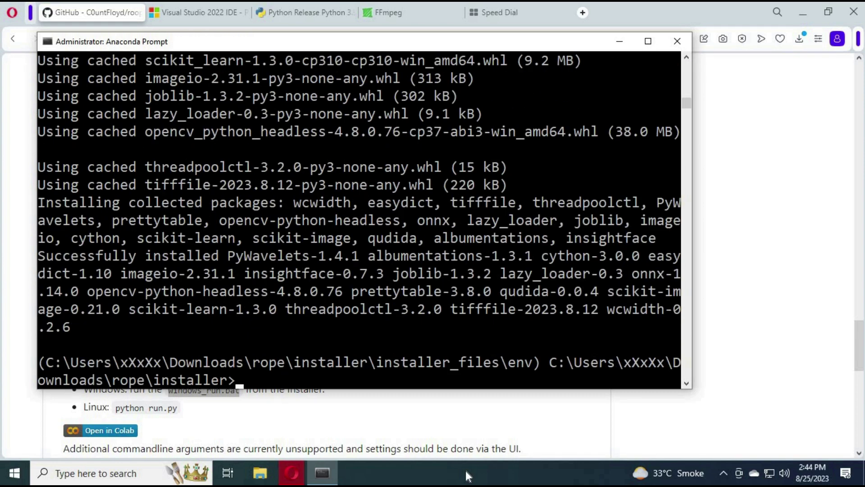
Run windows_run.bat again to test the launch with insightface installed
text(windows_run.bat)
key(Return)
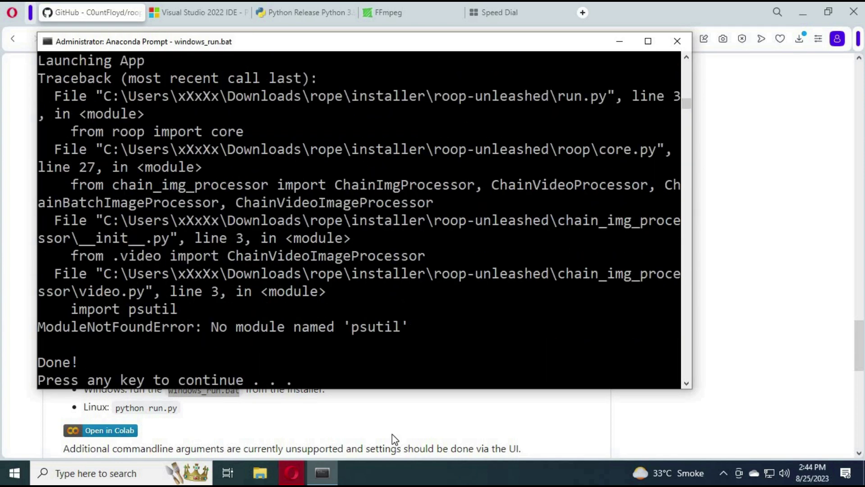
Install the missing psutil module with pip install psutil, and run windows_run.bat again without checking for updates
key(Return)
text(pip install psutil)
key(Return)
text(windows_run.bat)
key(Return)
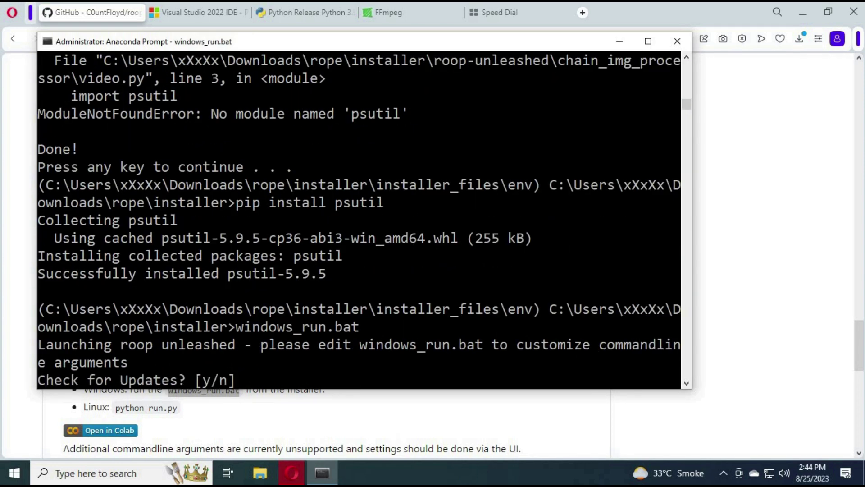
text(n)
key(Return)
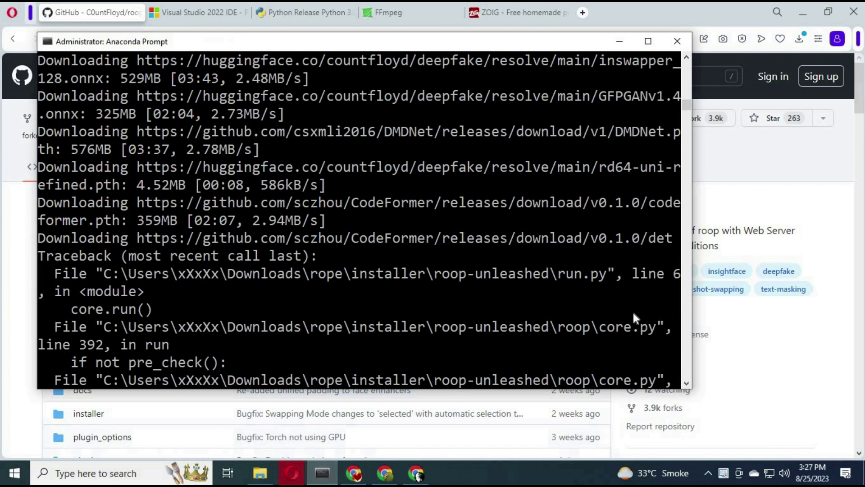
Switch to the browser and copy the windows_run.bat file name from the Usage section of the roop-unleashed README
drag(686, 384, 686, 384)
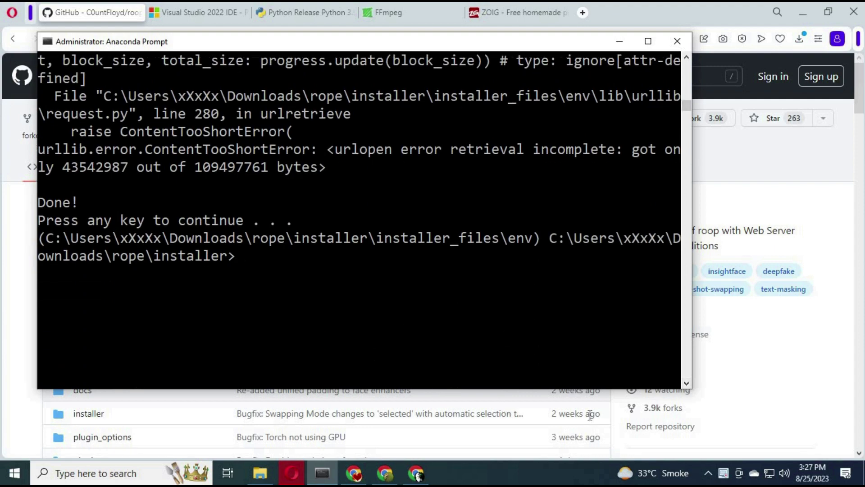
click(765, 332)
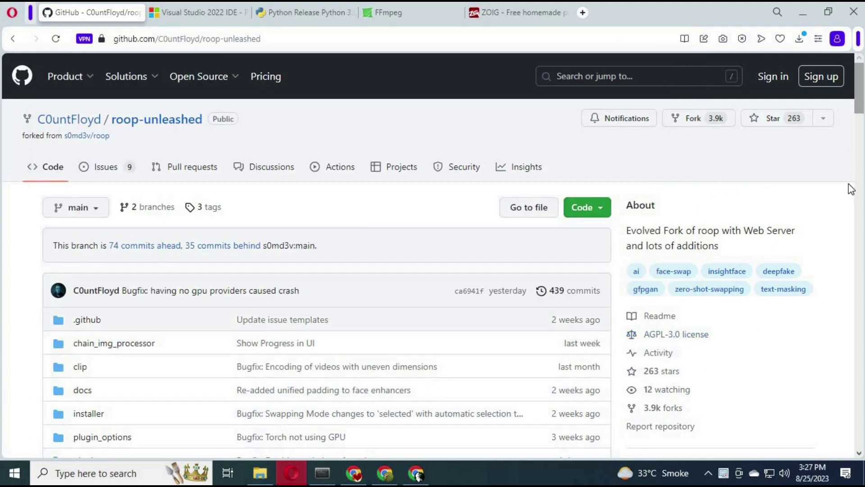
drag(850, 188, 851, 270)
scroll(851, 269, down, 15)
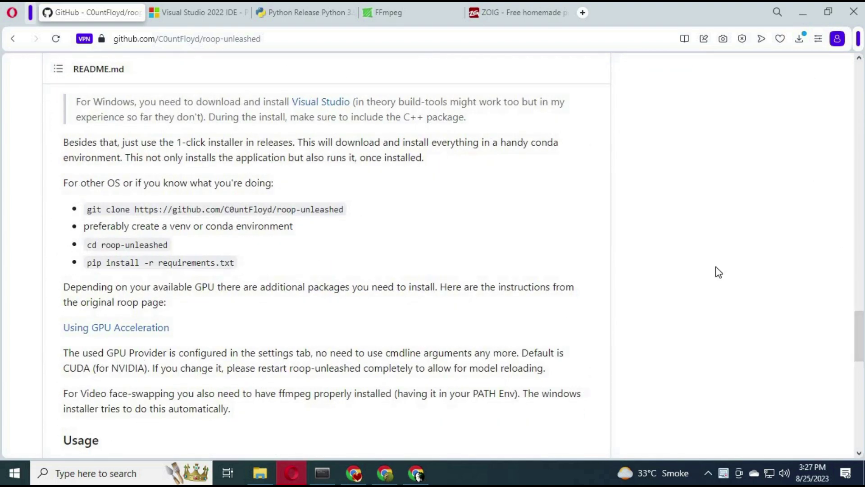
scroll(289, 188, down, 6)
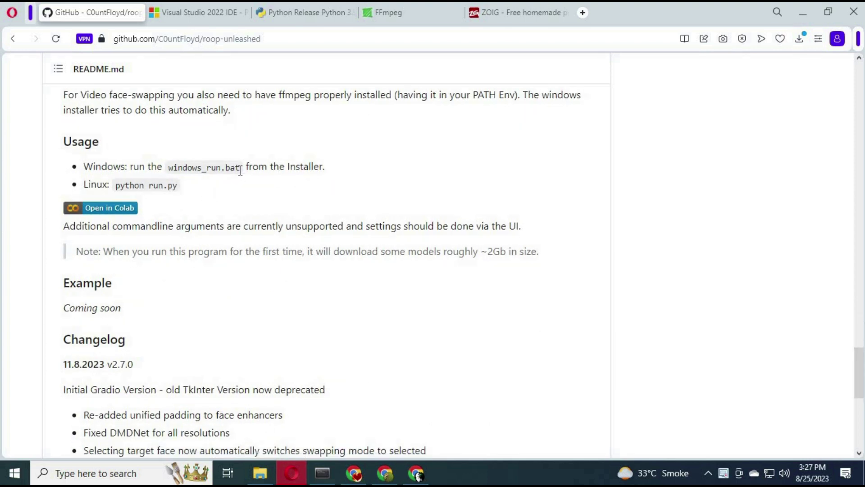
double_click(170, 174)
right_click(183, 168)
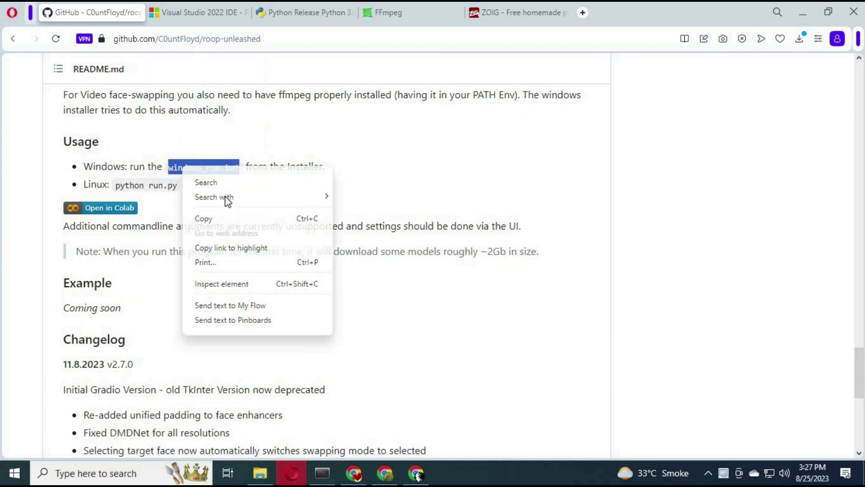
click(221, 220)
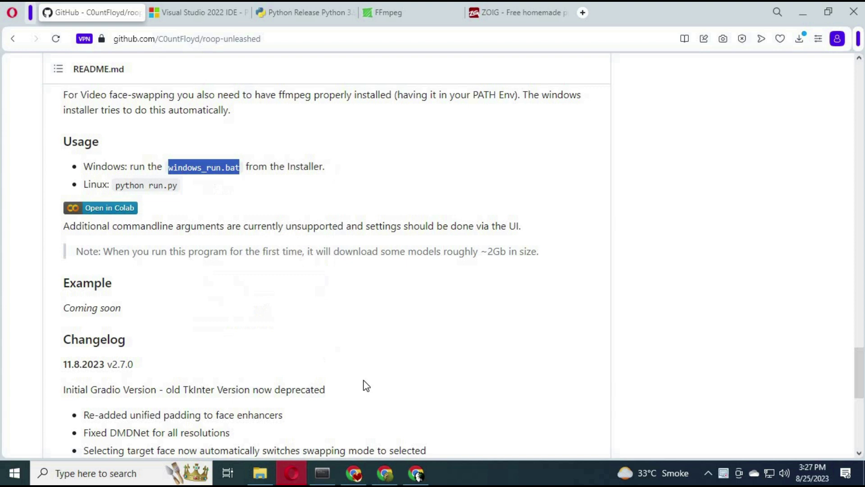
Switch to the Anaconda Prompt and run the copied windows_run.bat command again without checking for updates
click(323, 474)
key(ctrl+v)
key(Return)
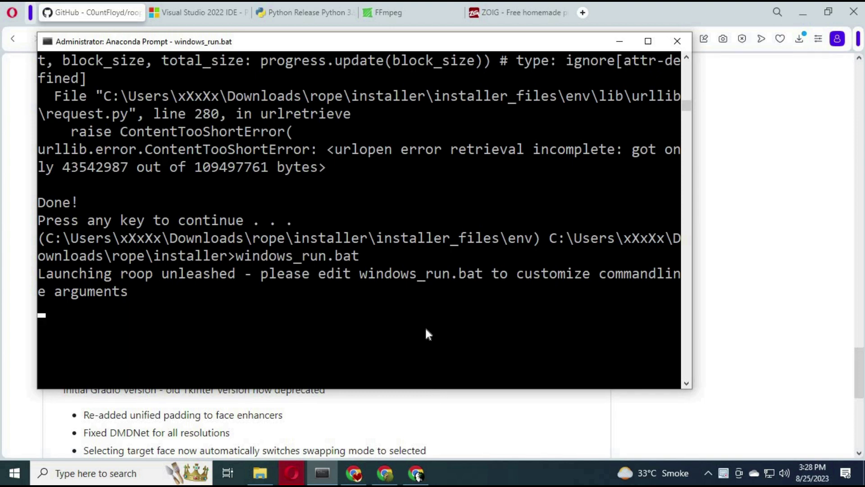
text(n)
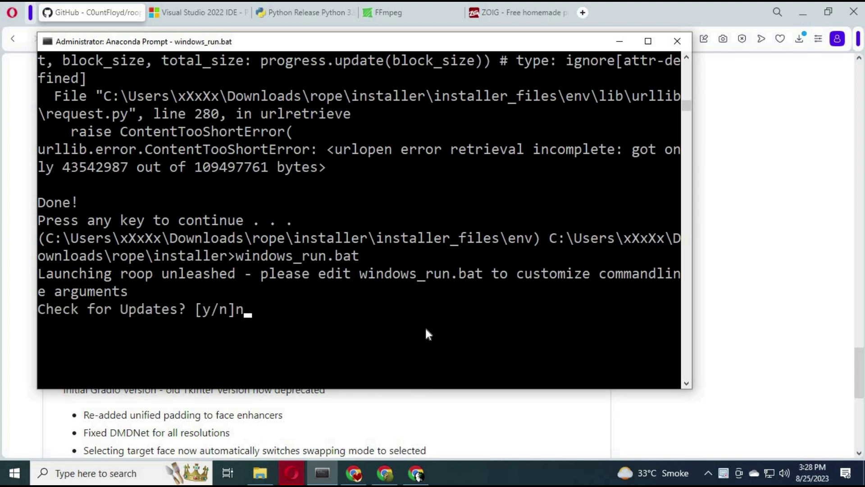
key(Return)
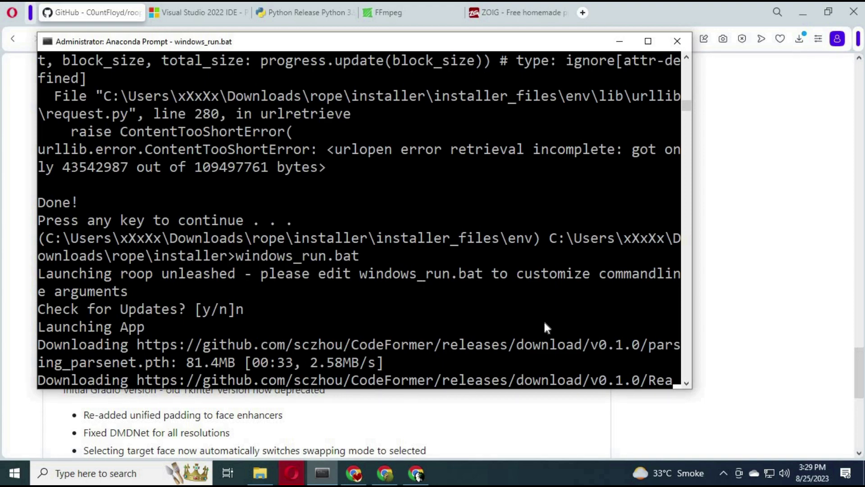
Switch to the roop unleashed web interface in Chrome and upload 2023-08-06_20h03_06.png as the target file
key(alt+Tab)
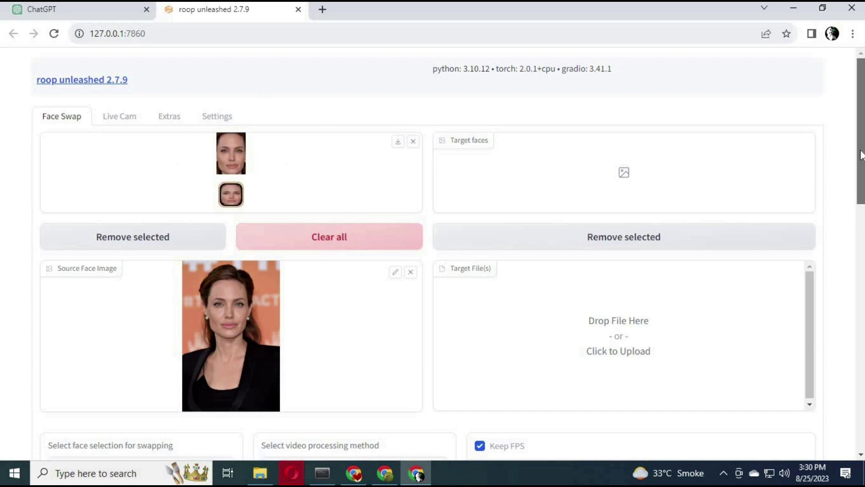
scroll(861, 155, down, 1)
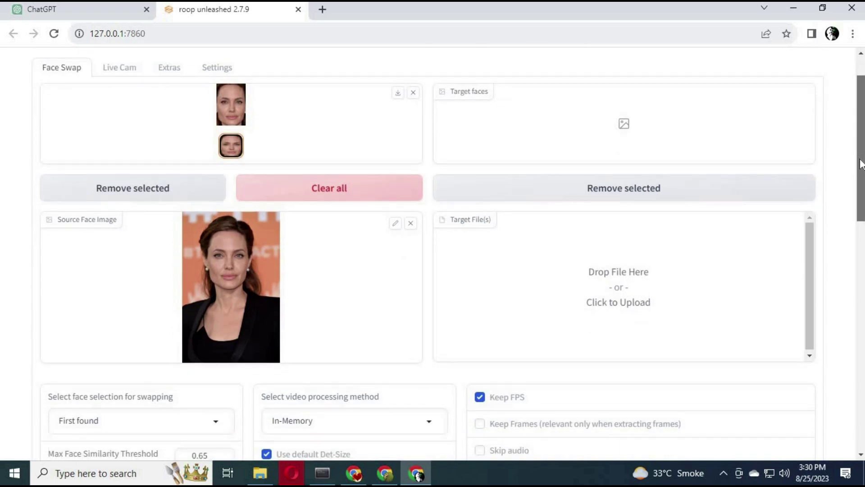
click(512, 290)
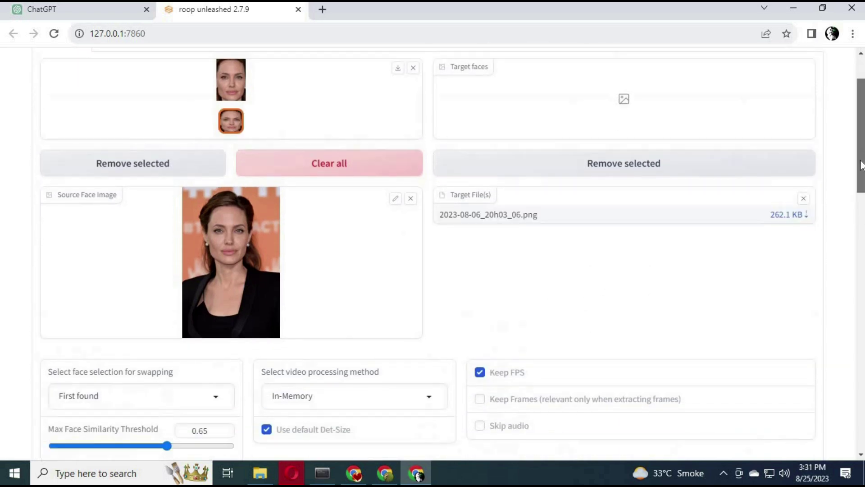
Set the face swap post-processing to GFPGAN and start processing the target image
scroll(858, 223, down, 3)
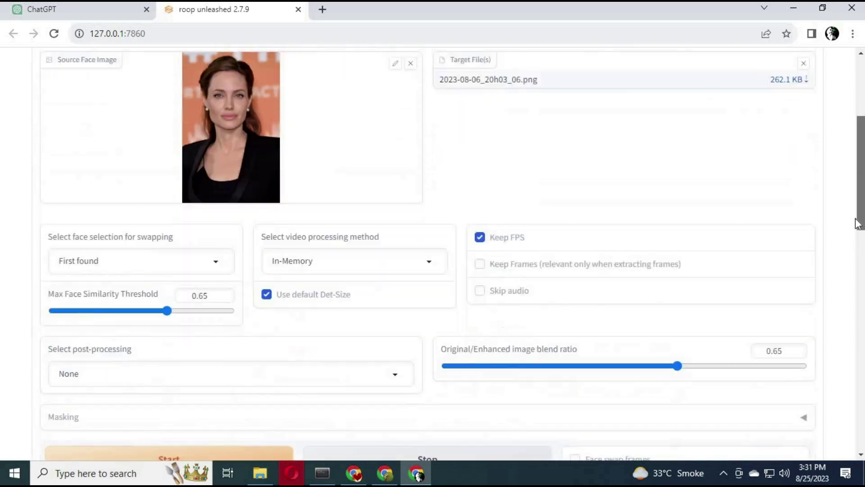
scroll(857, 223, down, 3)
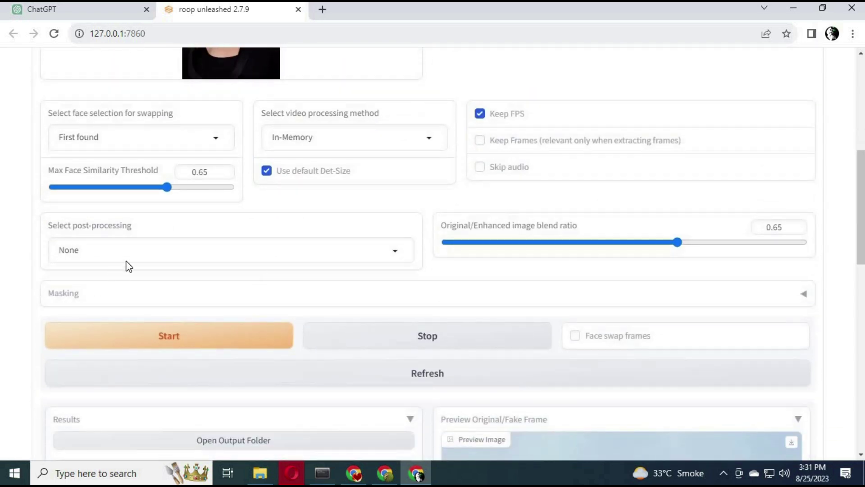
click(135, 252)
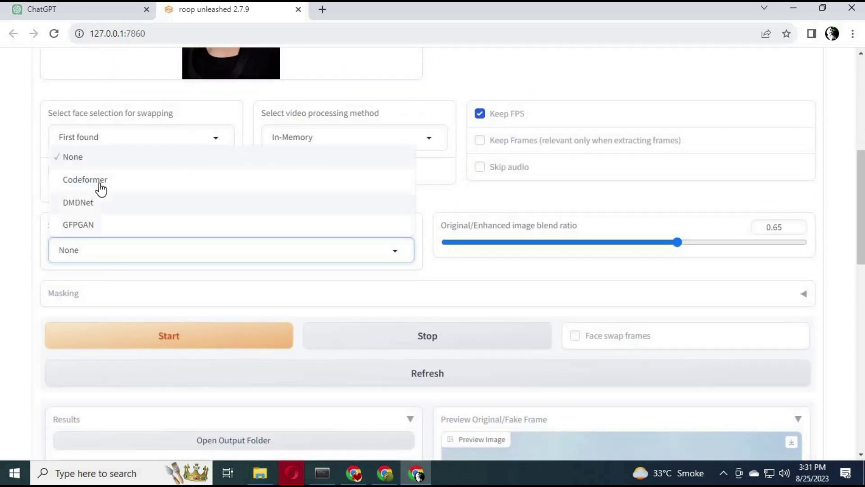
click(89, 226)
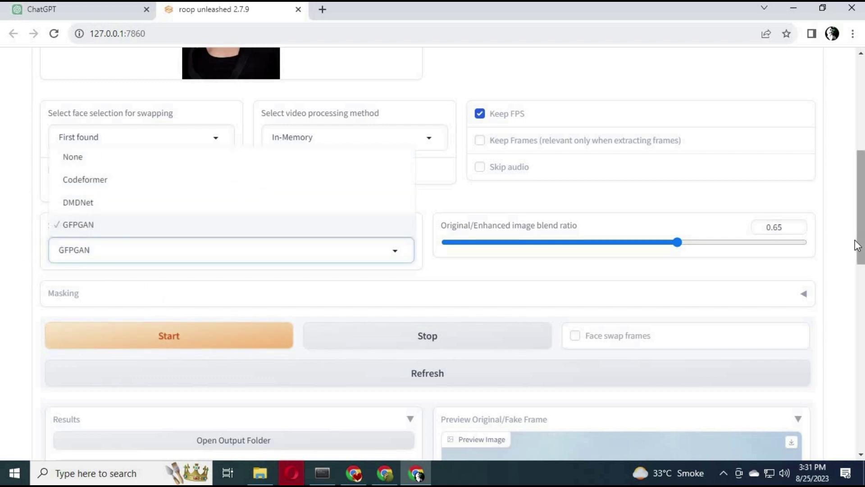
scroll(859, 239, down, 3)
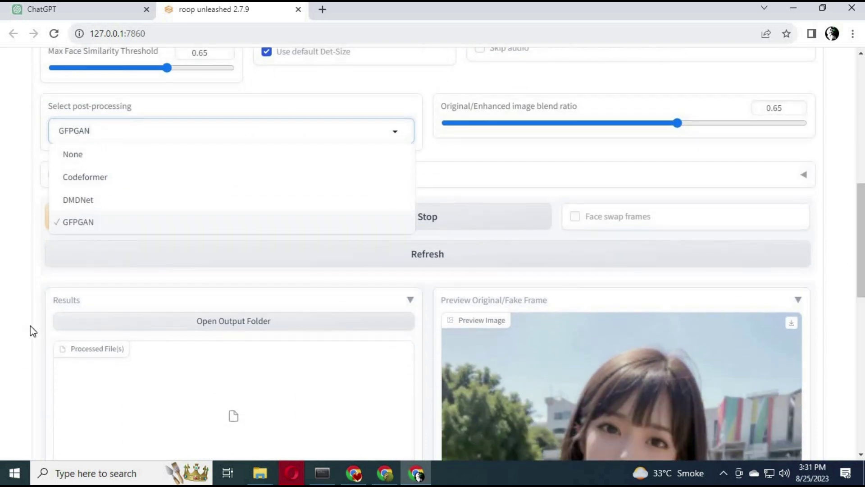
click(32, 331)
click(170, 222)
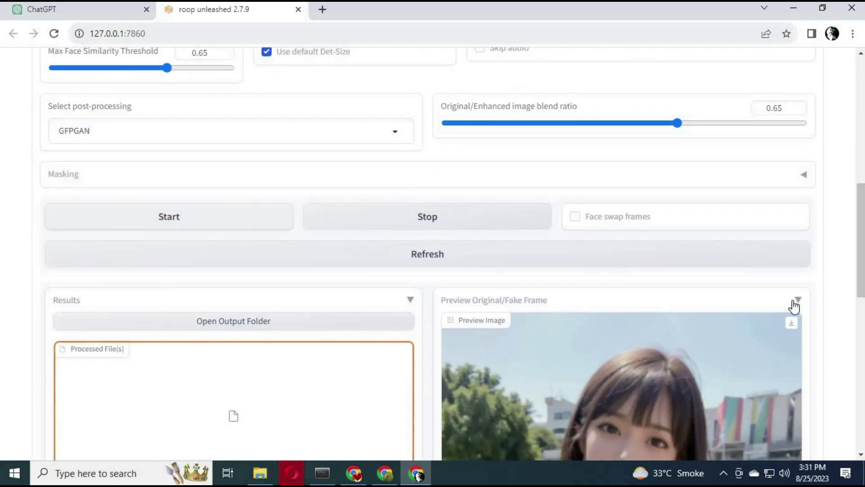
Check the processing output in the Anaconda Prompt and compare the swapped image with the original preview
scroll(859, 303, down, 5)
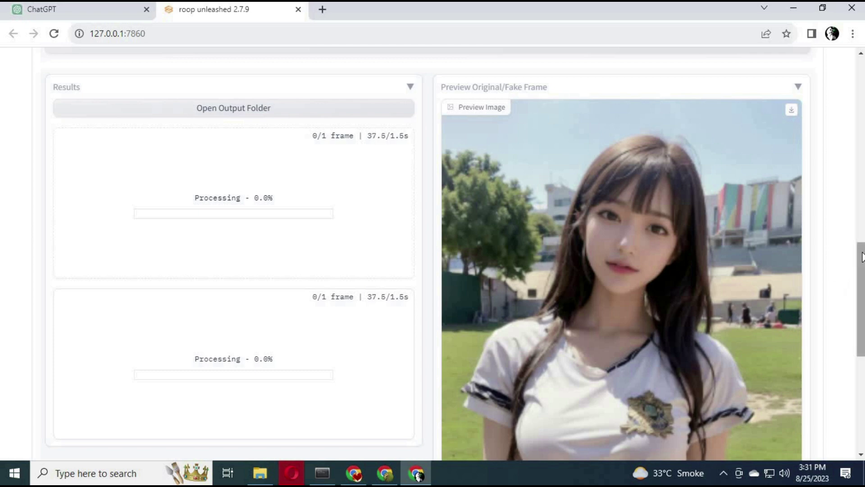
click(321, 478)
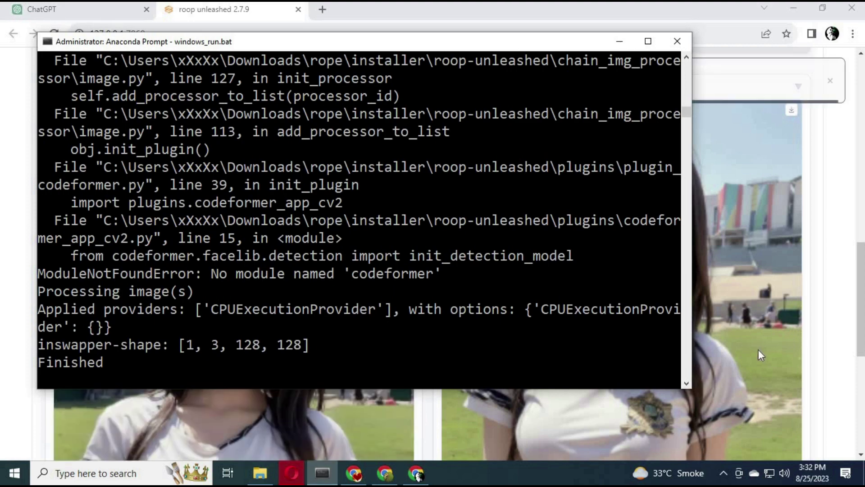
click(862, 286)
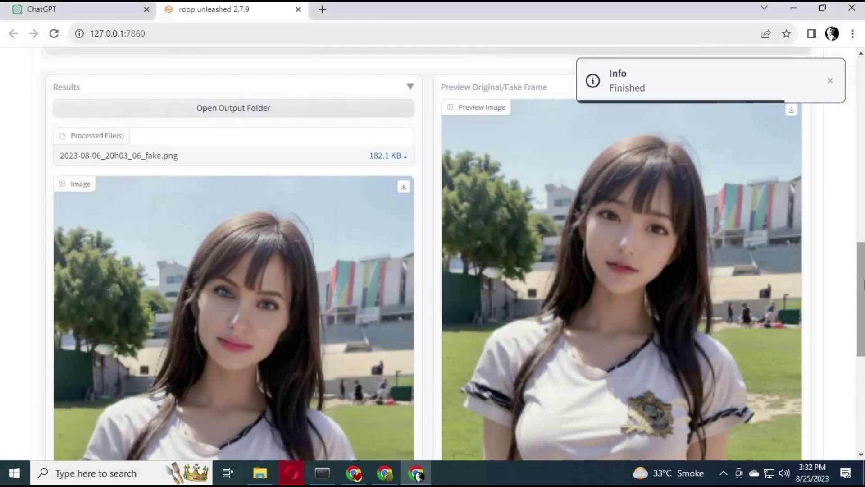
scroll(862, 285, down, 2)
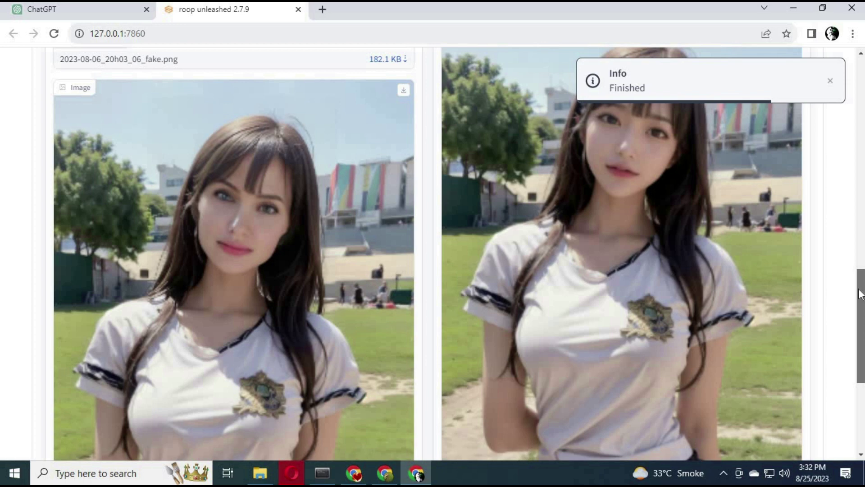
scroll(862, 333, down, 1)
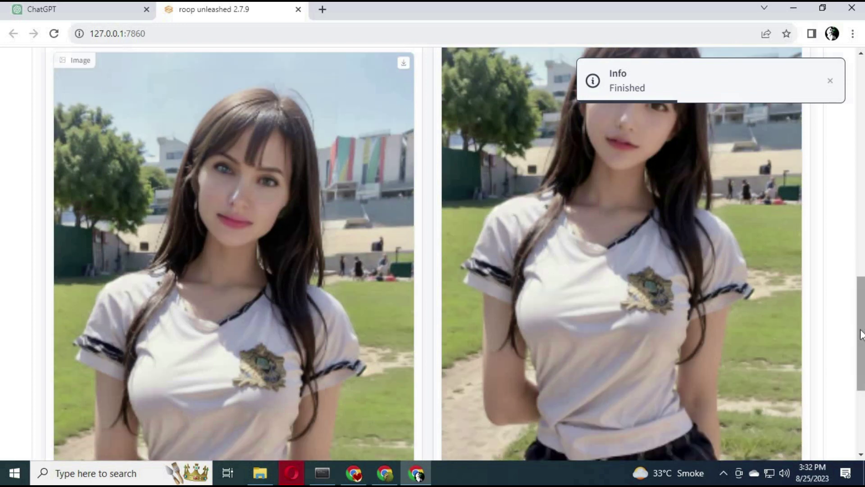
Return to the start of the roop unleashed page and open the Live Cam section
scroll(861, 308, up, 1)
drag(862, 308, 851, 197)
scroll(851, 197, up, 8)
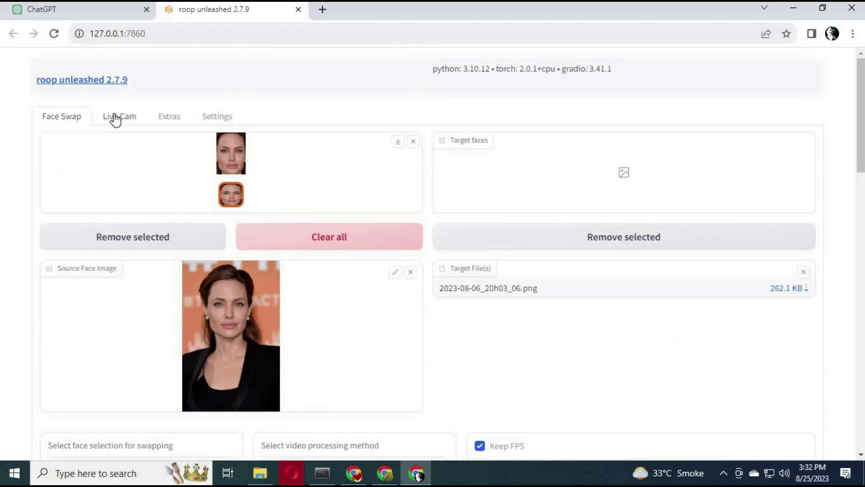
click(116, 115)
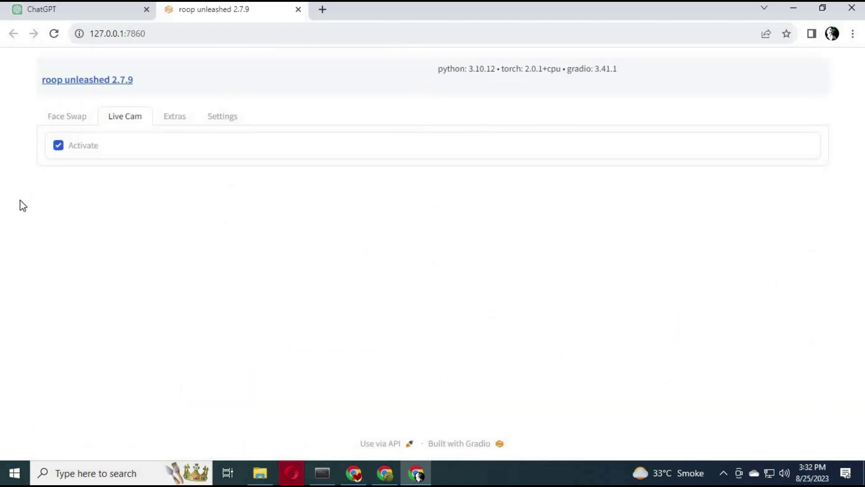